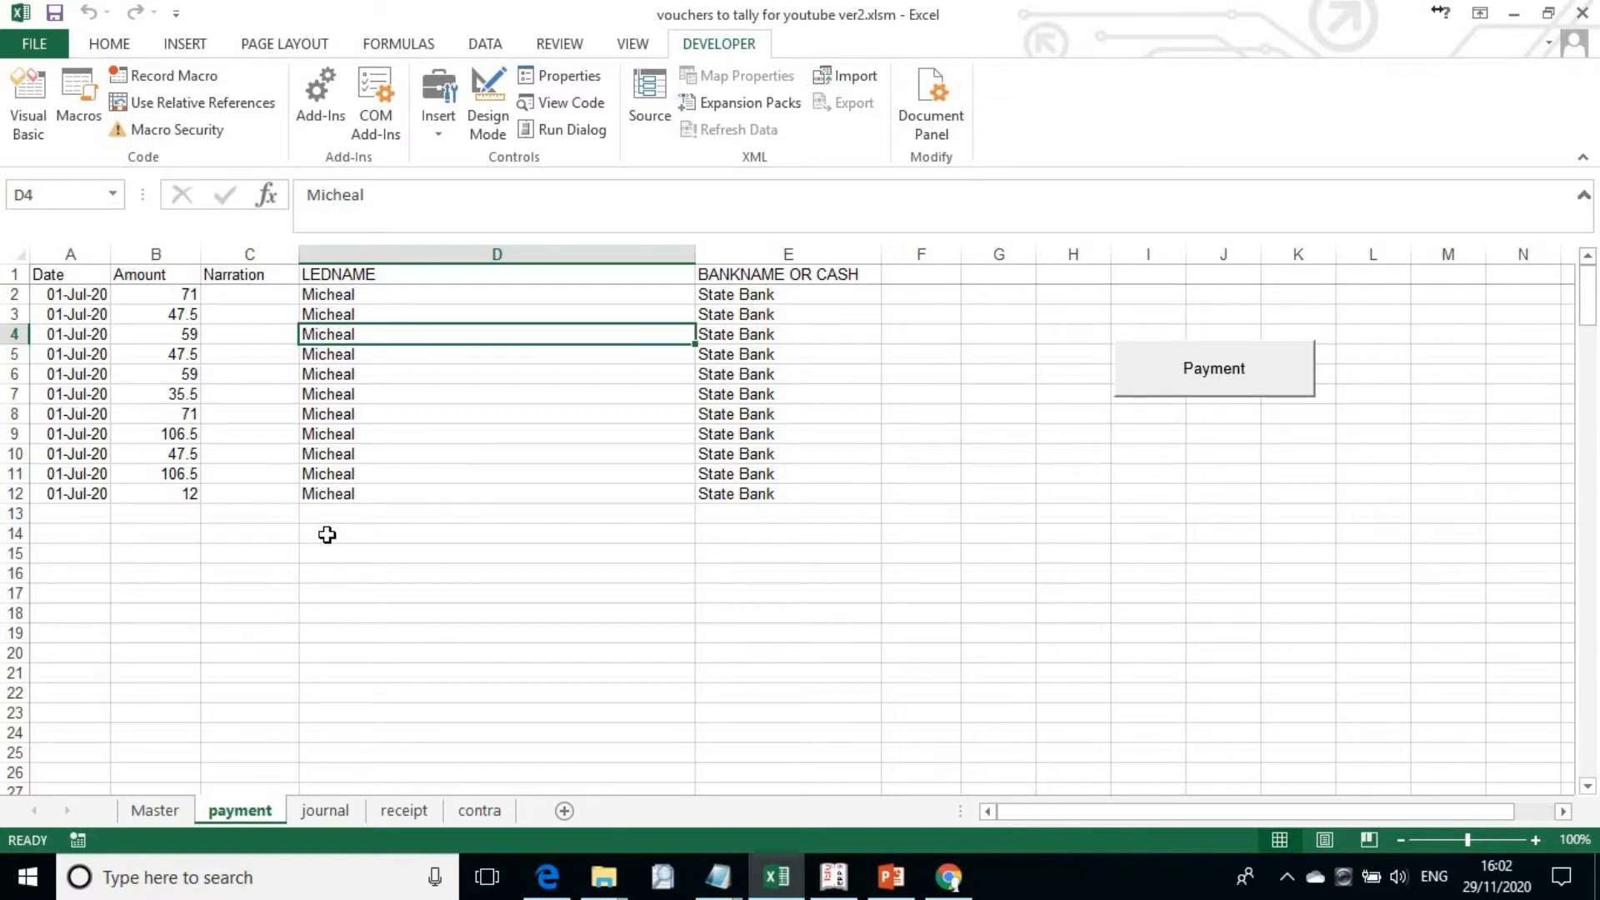
Step: Review the journal, receipt and contra sheets, and return to the payment sheet
click(312, 806)
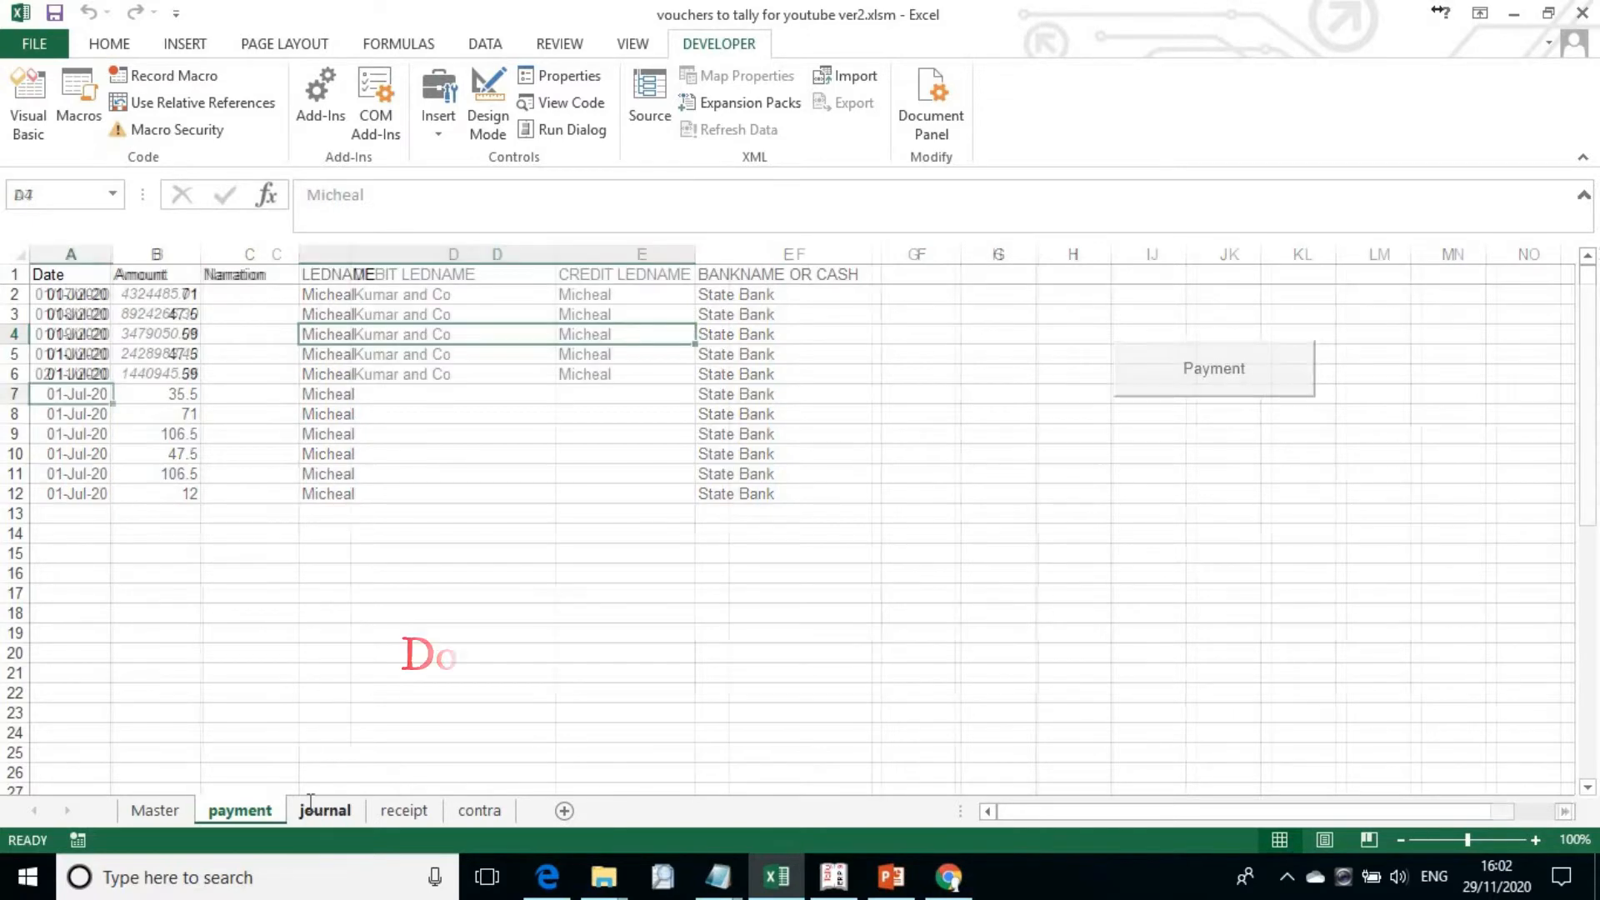
click(406, 810)
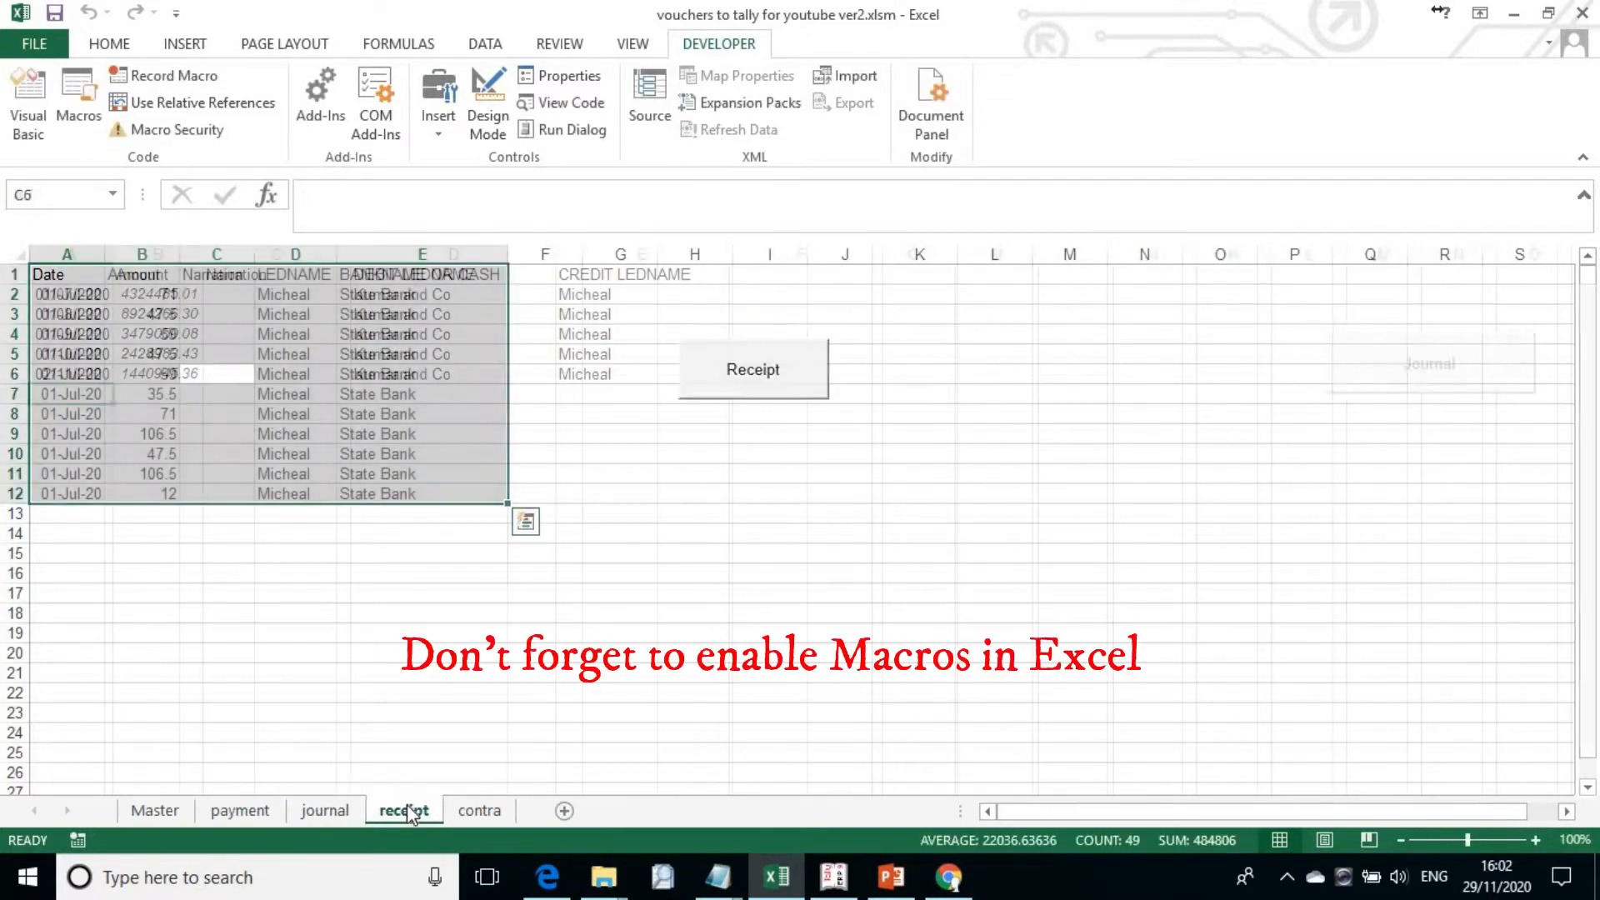
click(472, 810)
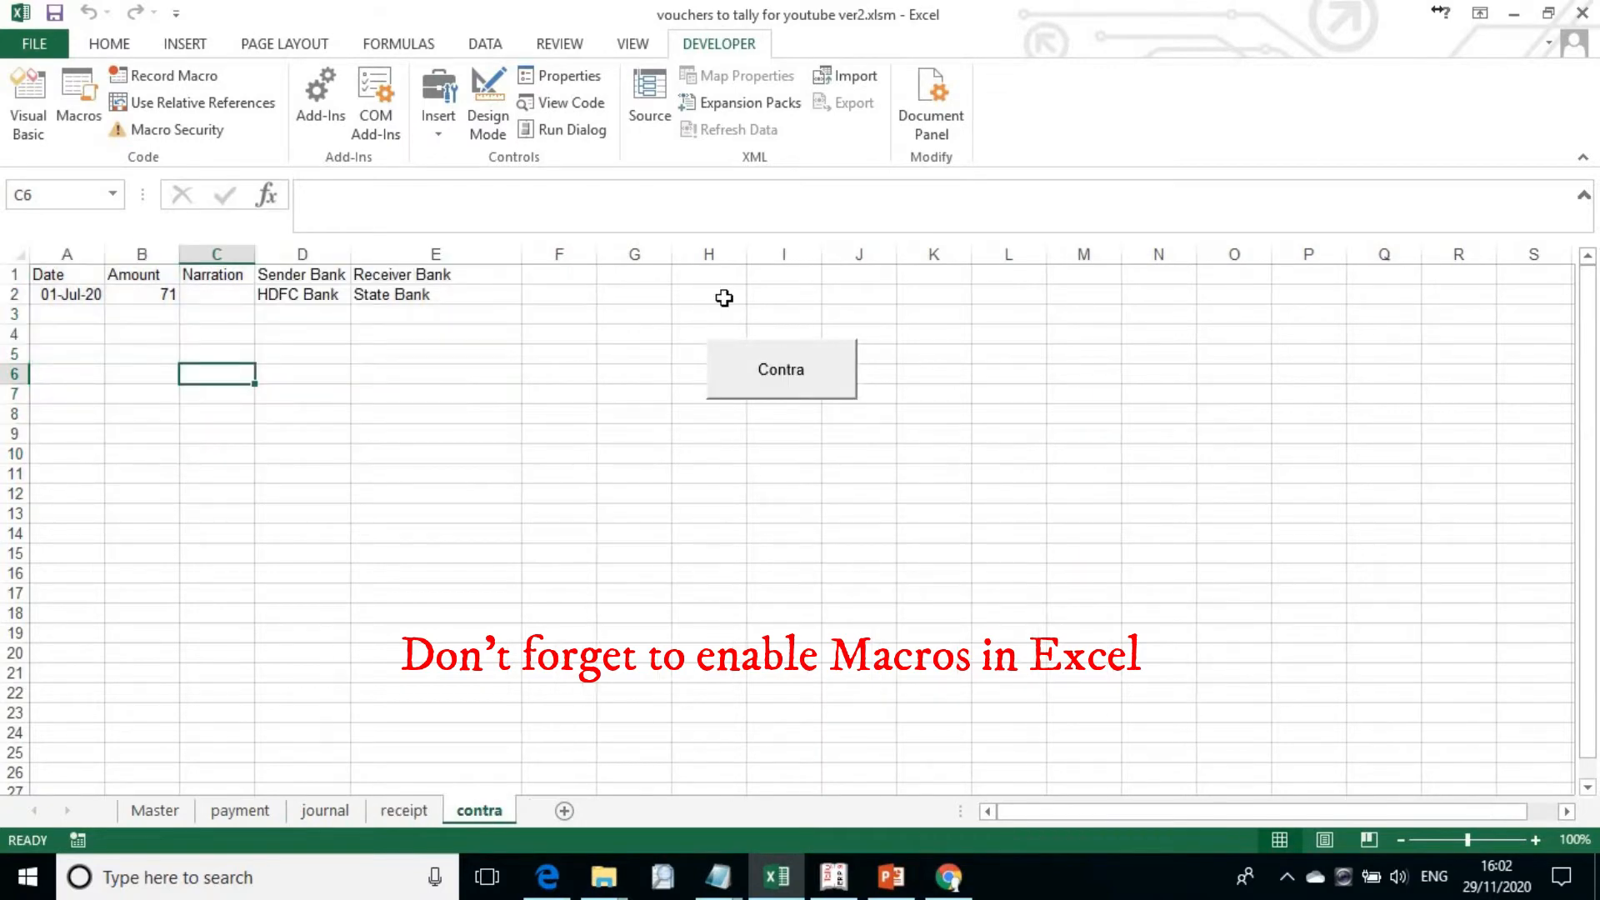
click(239, 825)
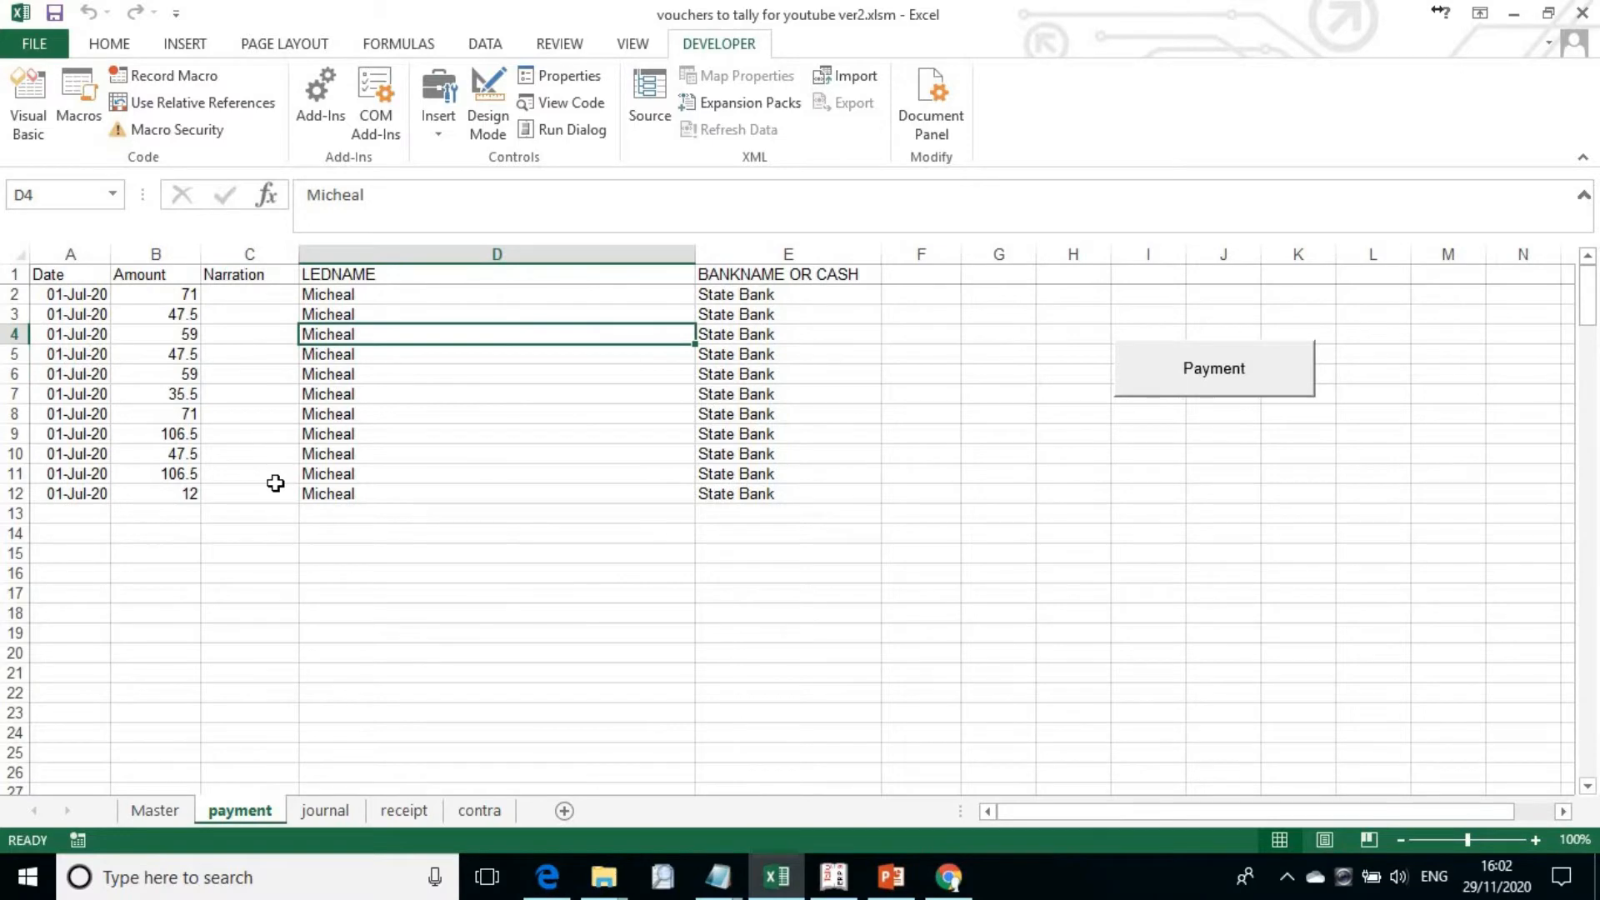
Step: Switch to Tally.ERP 9 and enable the ODBC server in the Advanced Configuration
click(836, 877)
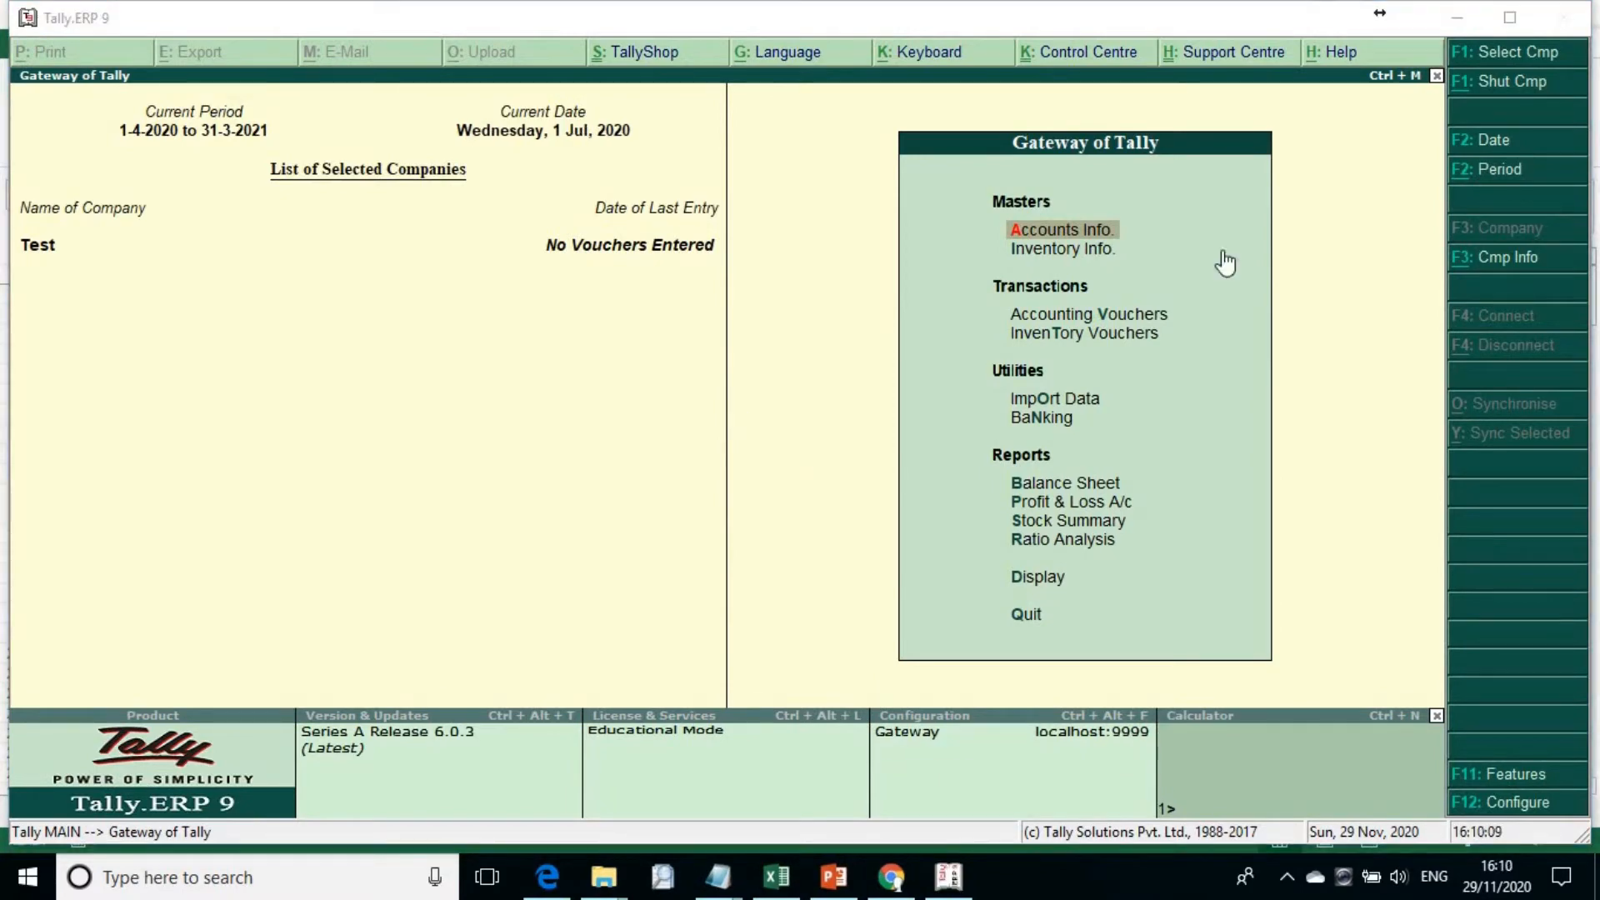
click(1511, 804)
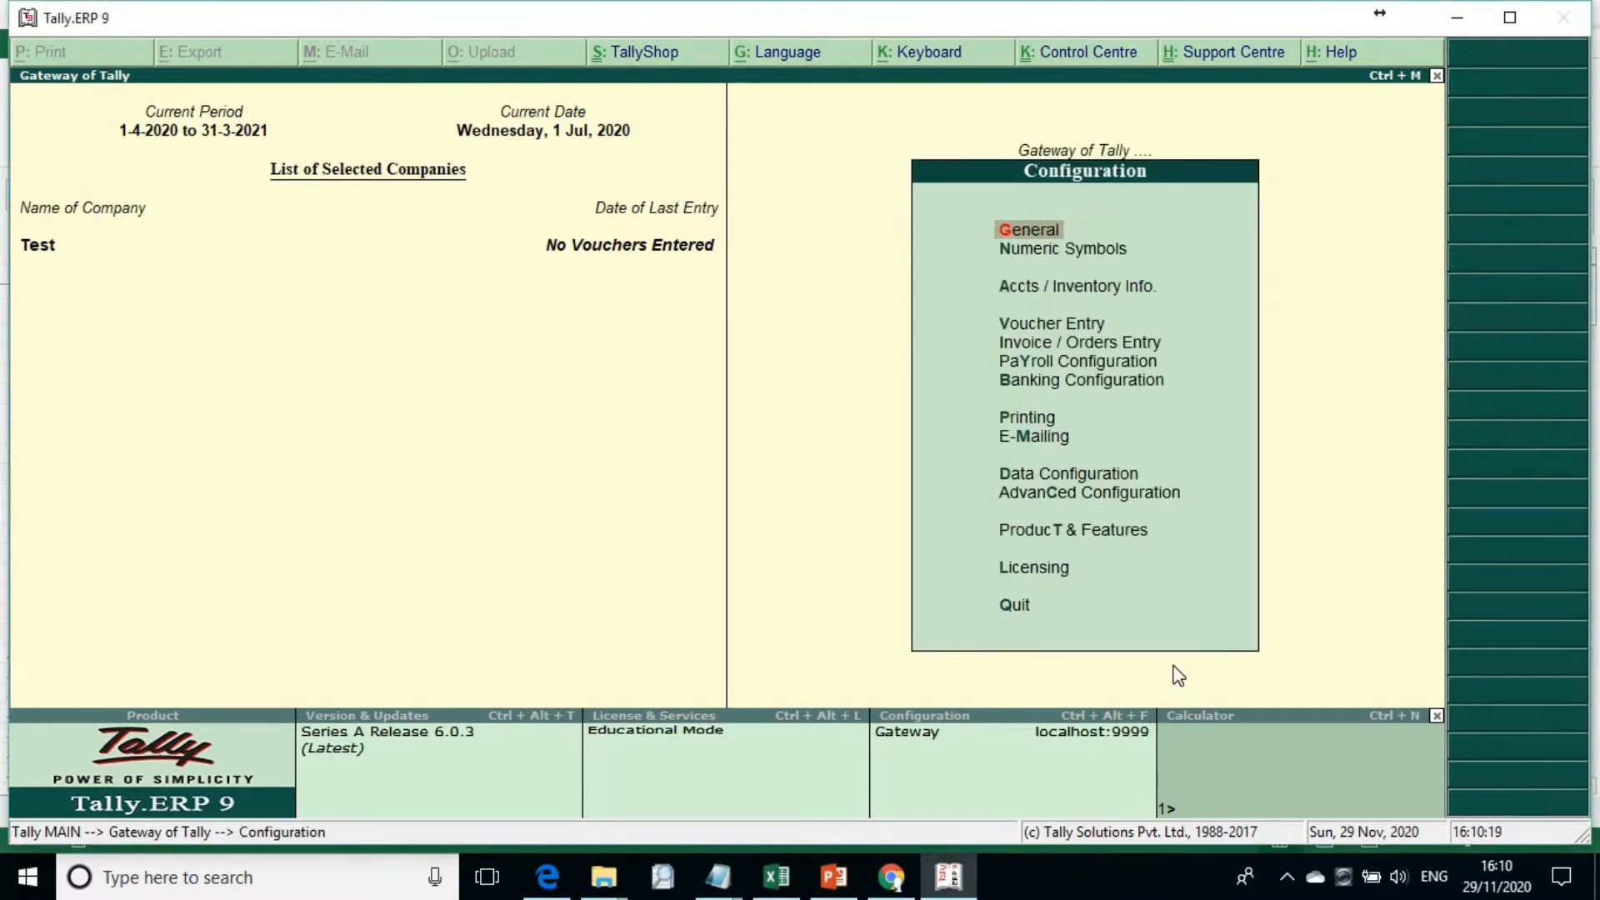
key(Up)
key(Up)
key(Up)
key(Up)
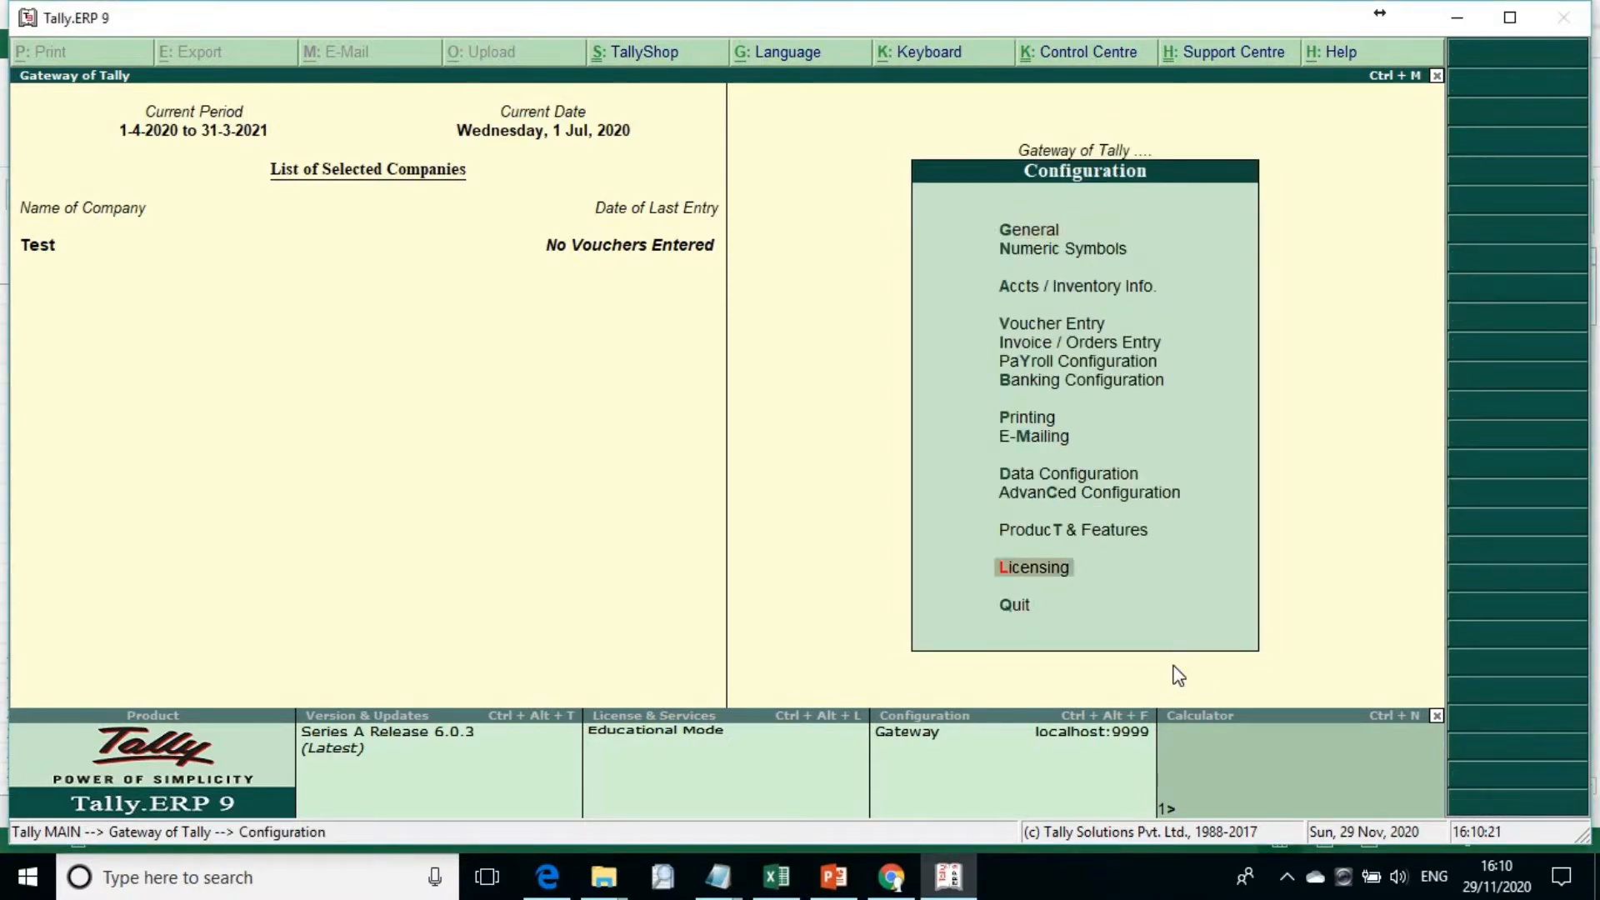
key(Return)
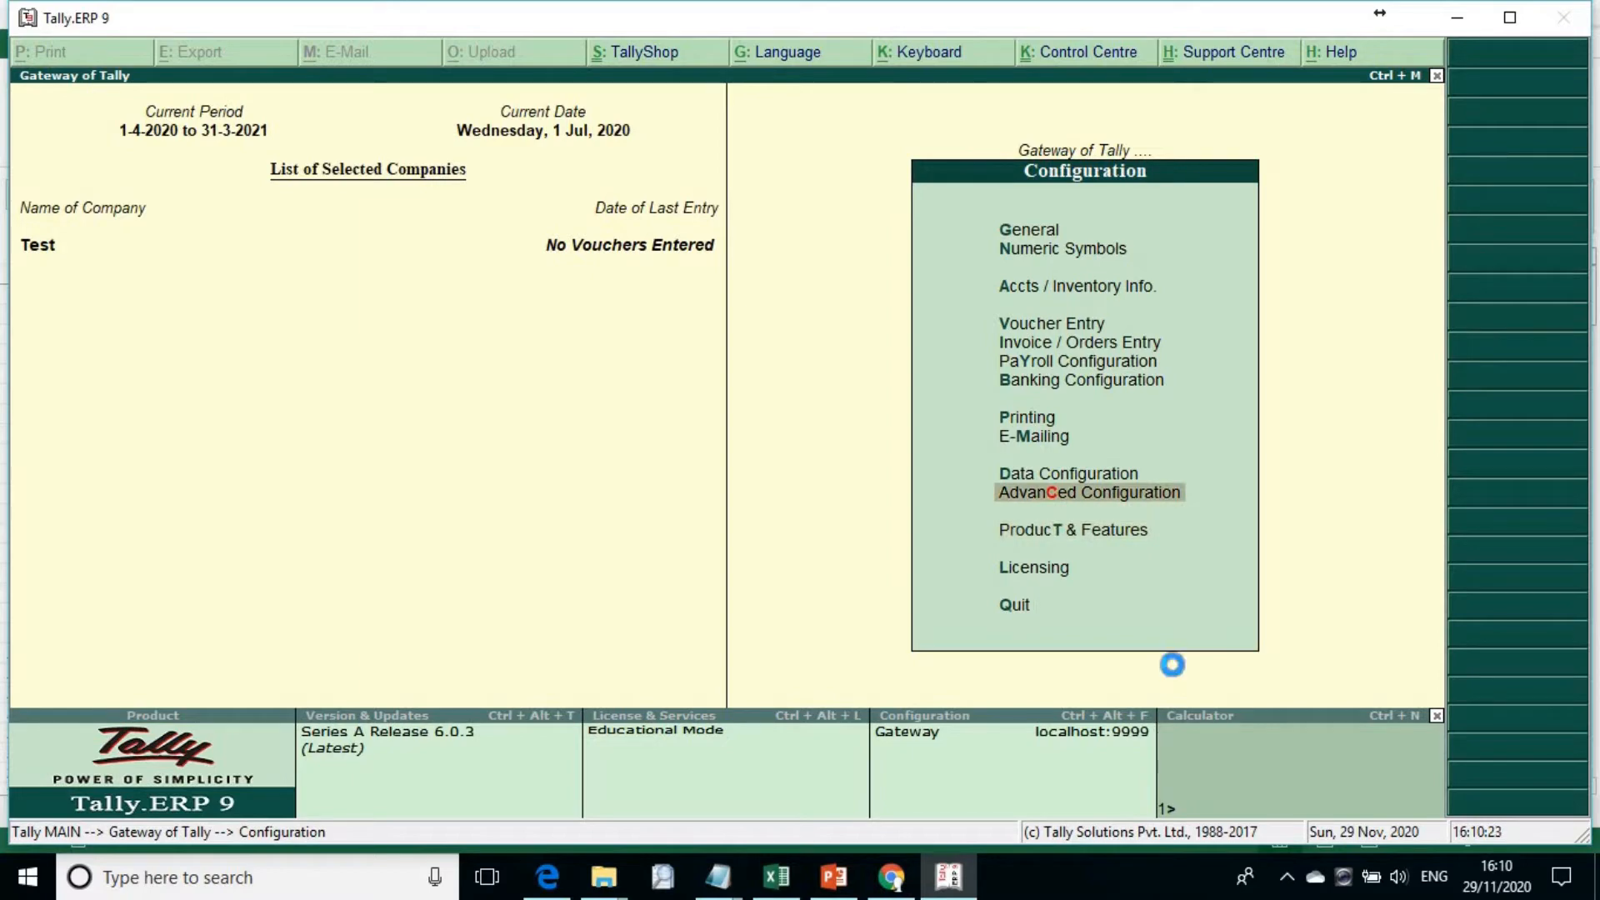
key(Return)
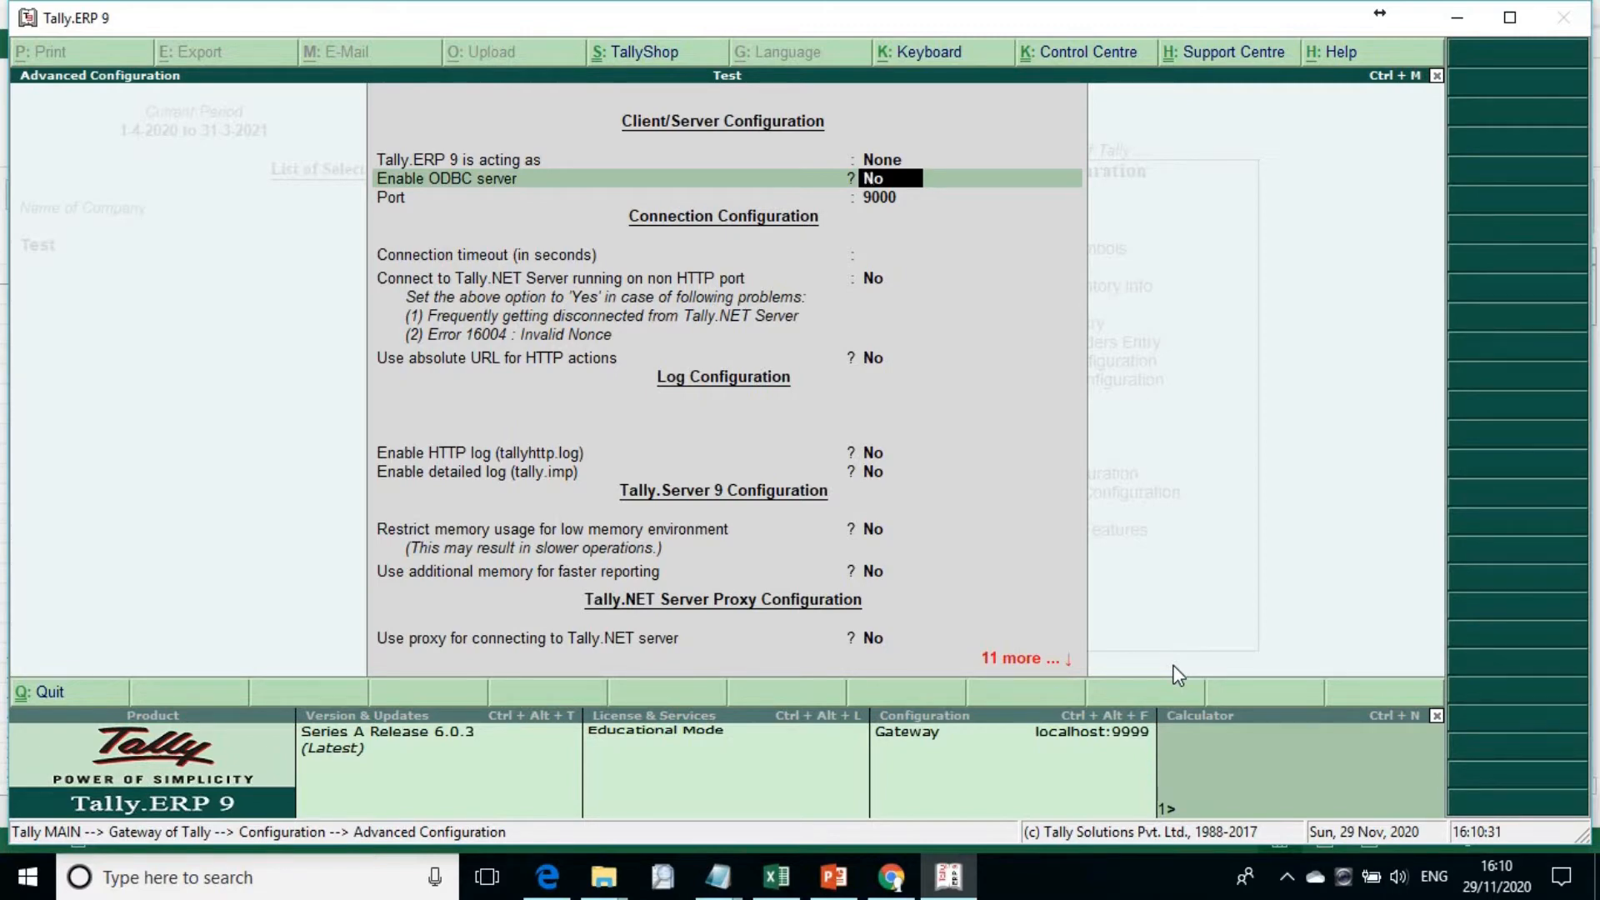
text(y)
key(Return)
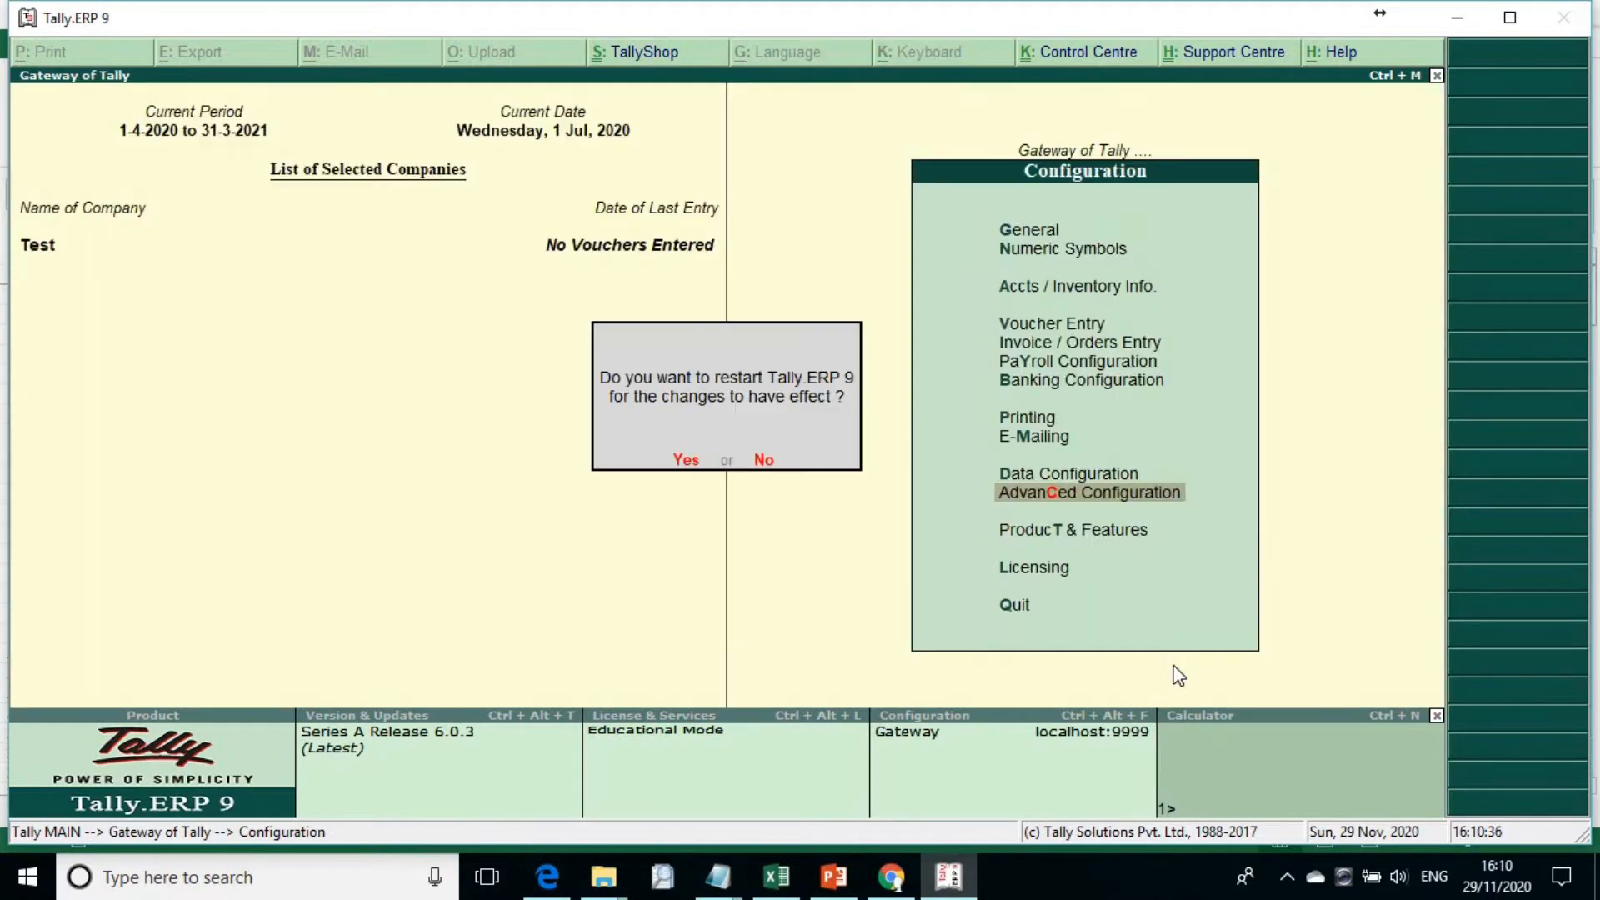
Step: Restart Tally.ERP 9 to apply the configuration and continue in Educational Mode
key(n)
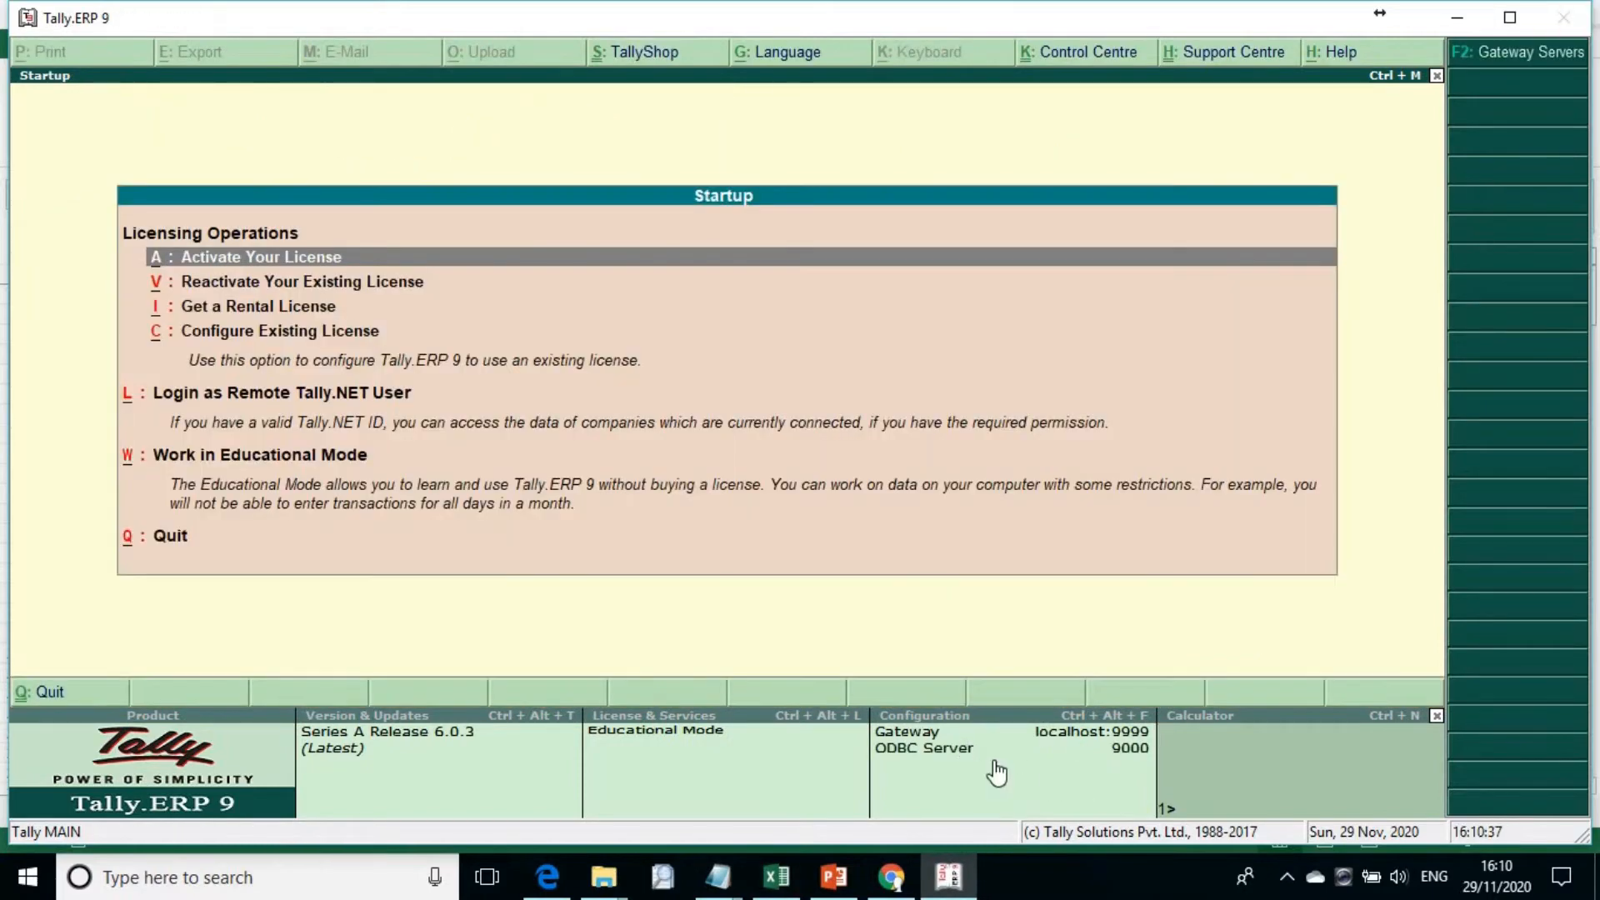
key(Up)
key(Up)
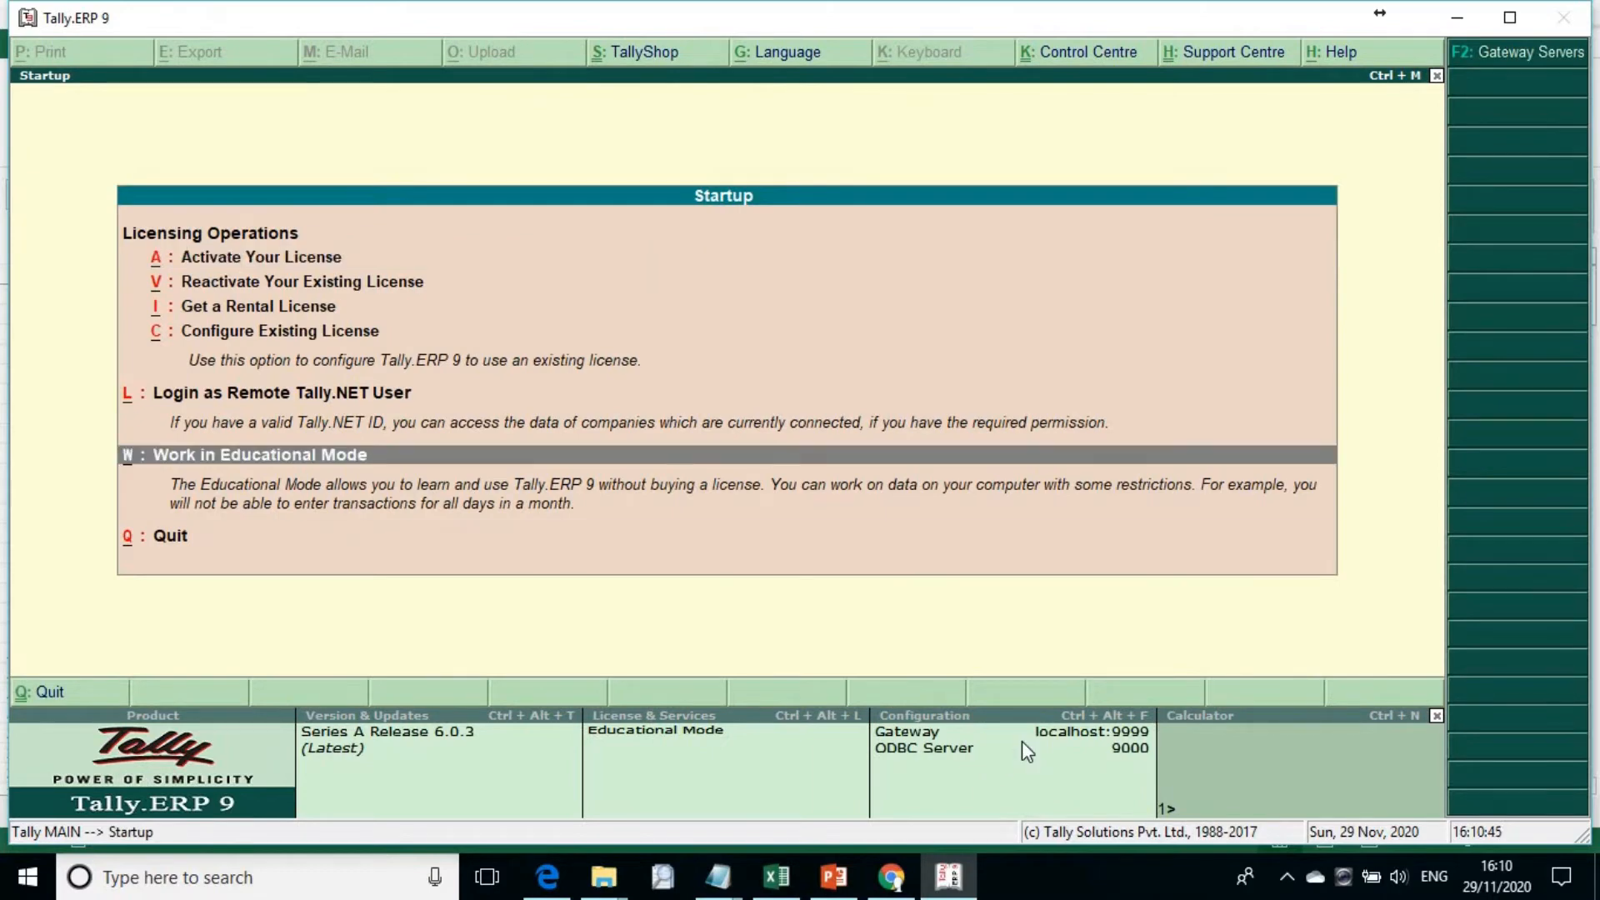
key(Return)
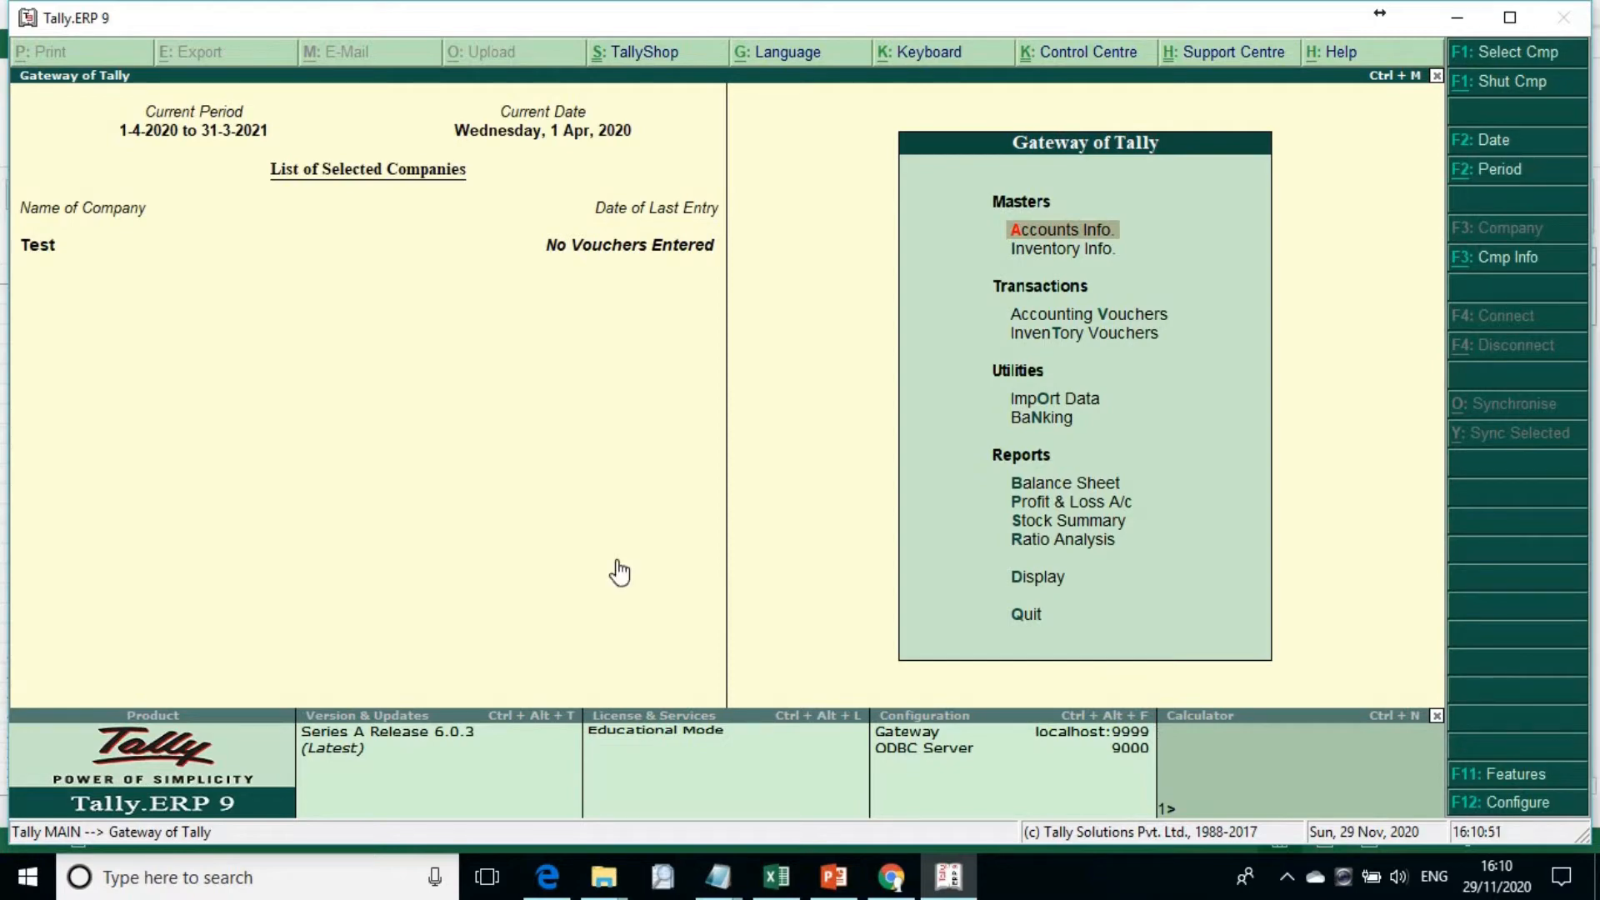
Step: Display the Statistics report of the Test company and look over its voucher types
key(d)
key(s)
key(s)
key(Down)
key(Down)
key(Down)
key(Down)
key(Down)
key(Down)
key(Down)
key(Down)
key(Down)
key(Down)
key(Down)
key(Down)
key(Down)
key(Down)
key(Down)
key(Down)
key(Down)
key(Down)
key(Down)
key(Down)
key(Down)
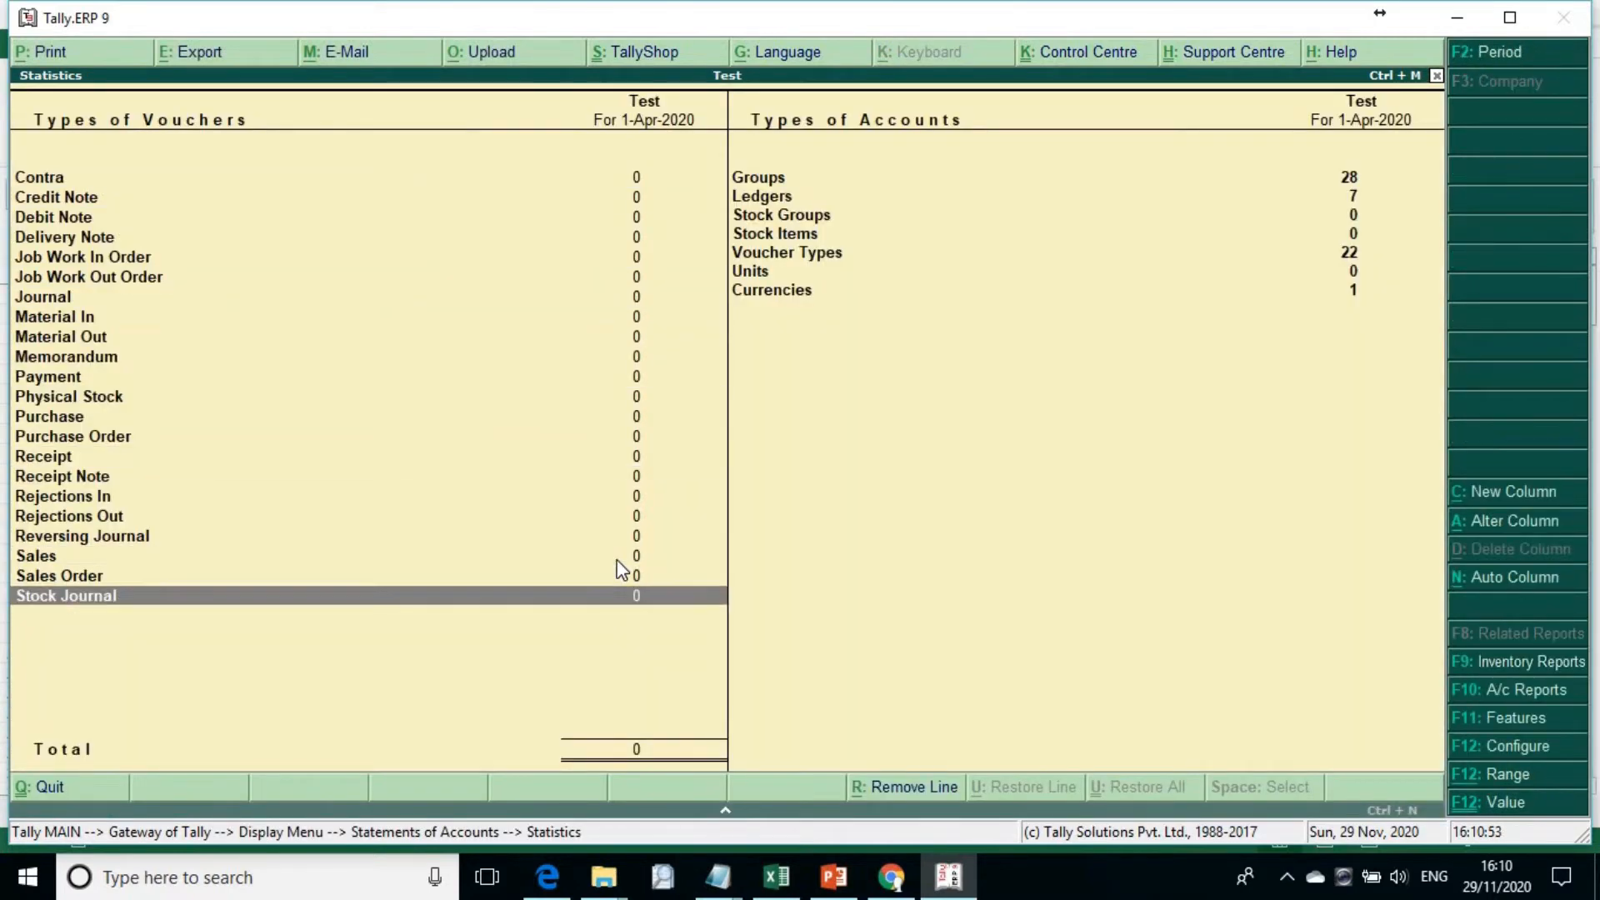
key(Up)
key(Up)
key(F2)
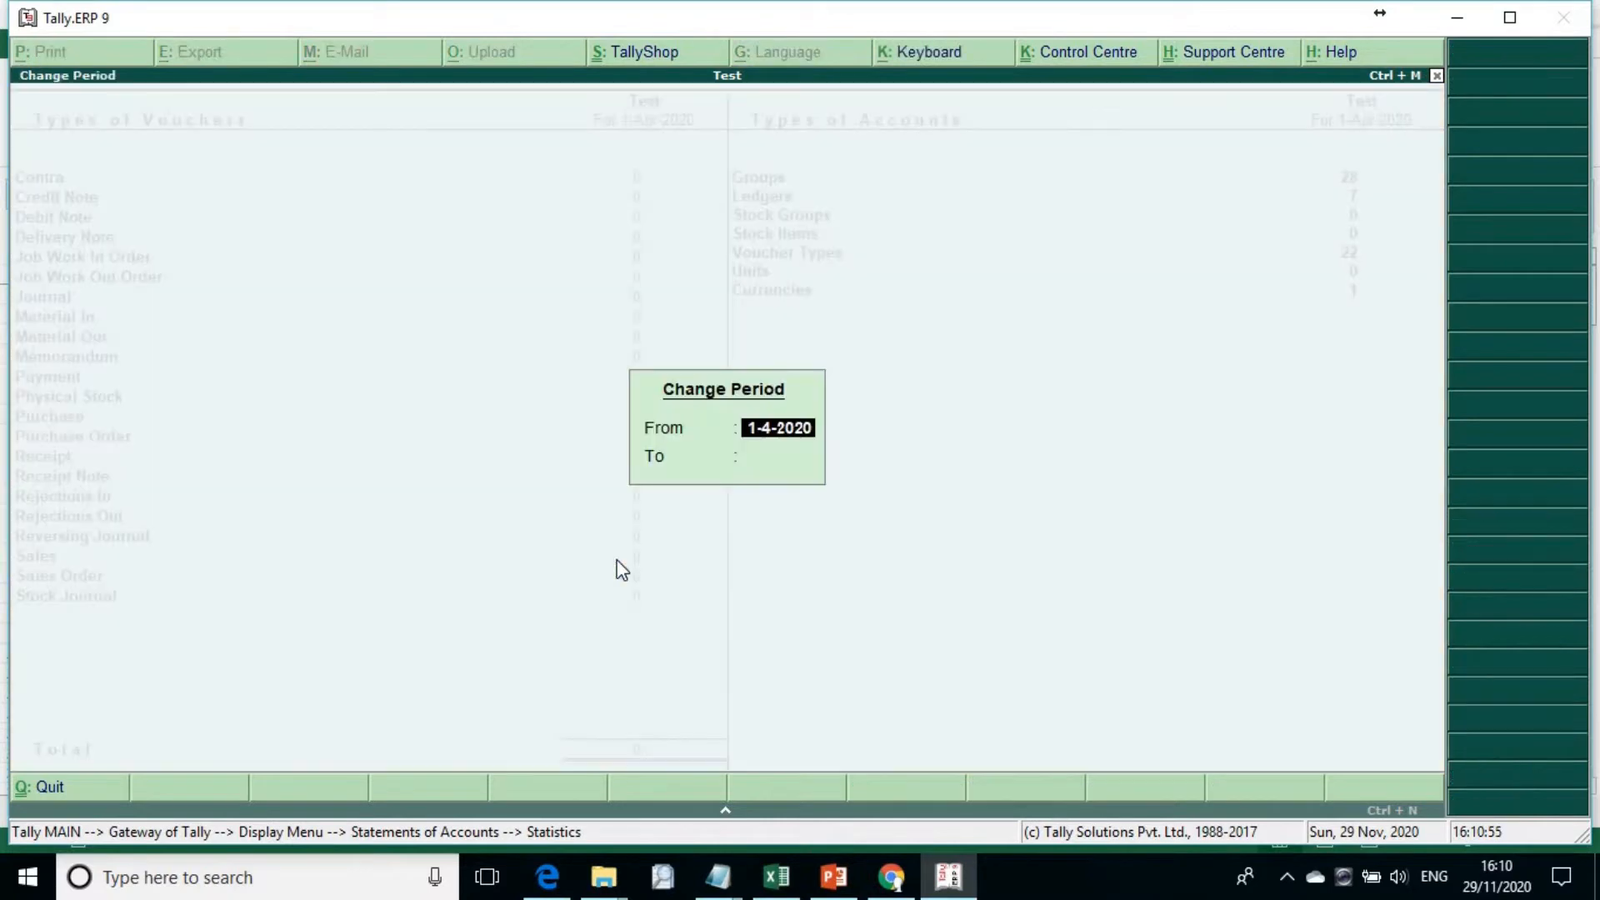
key(Return)
key(Escape)
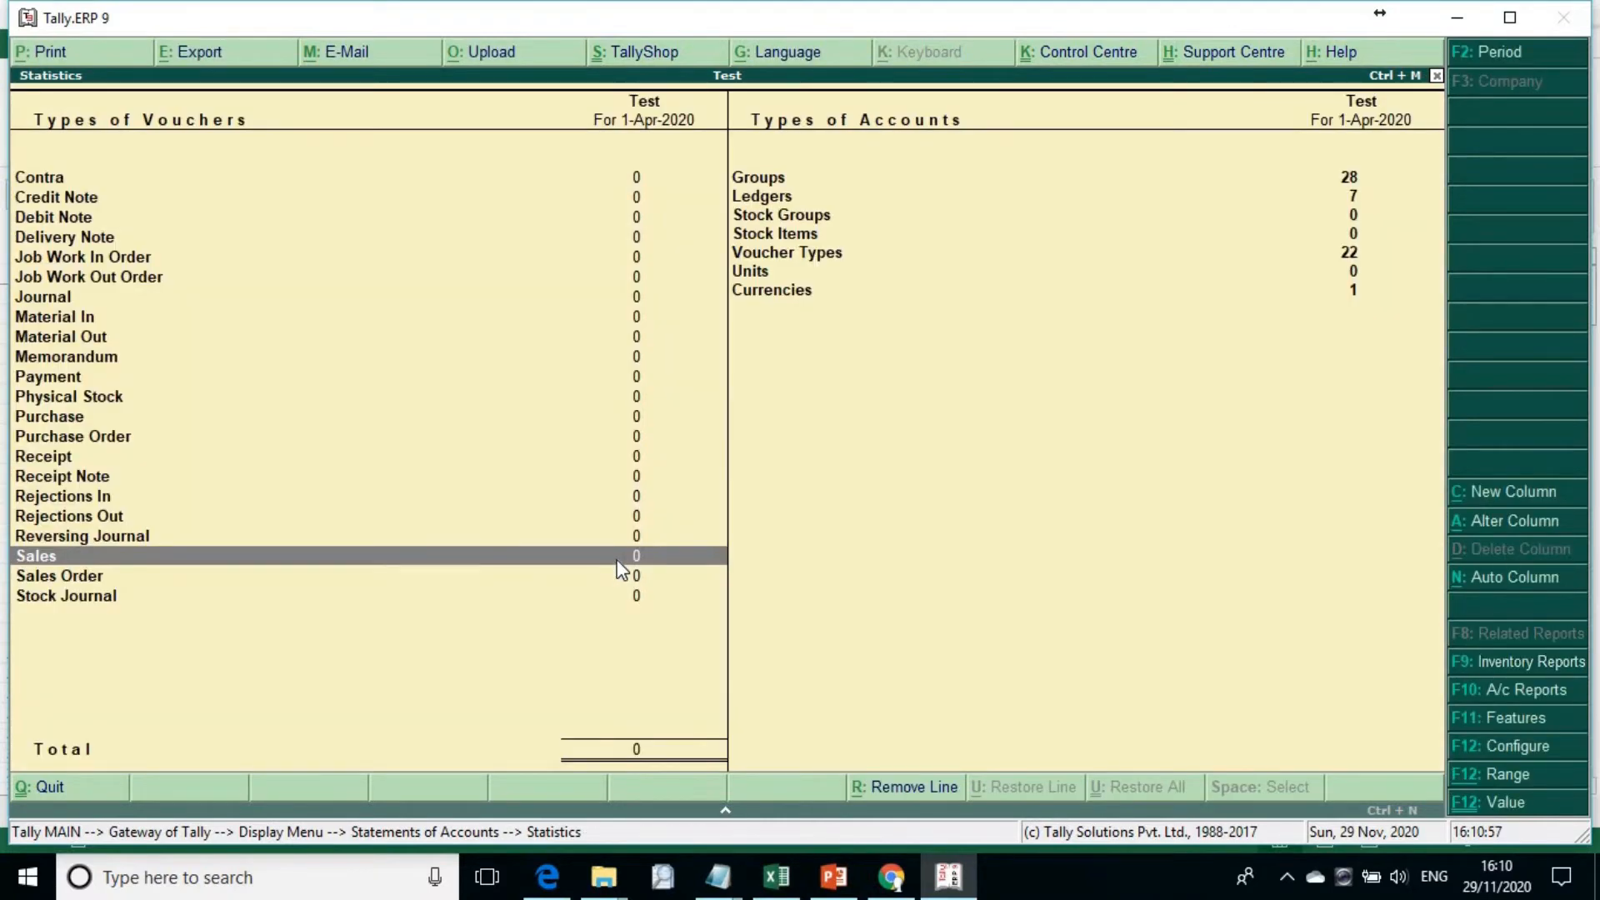
Step: Switch to Excel and send the payment sheet's entries to Tally as payment vouchers
click(773, 882)
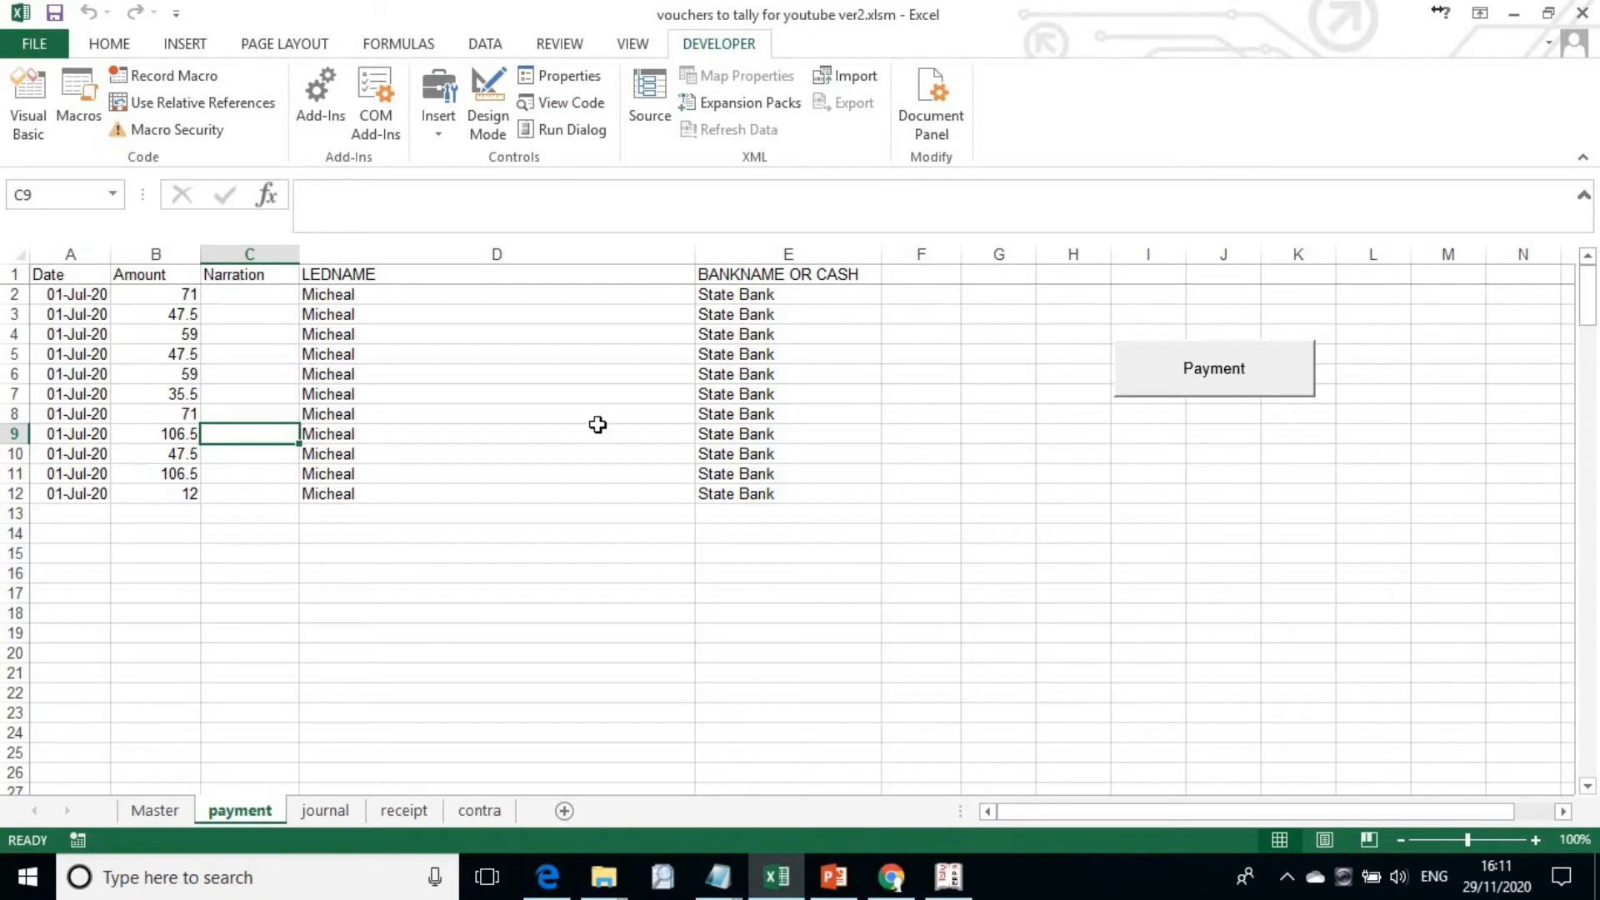
click(776, 375)
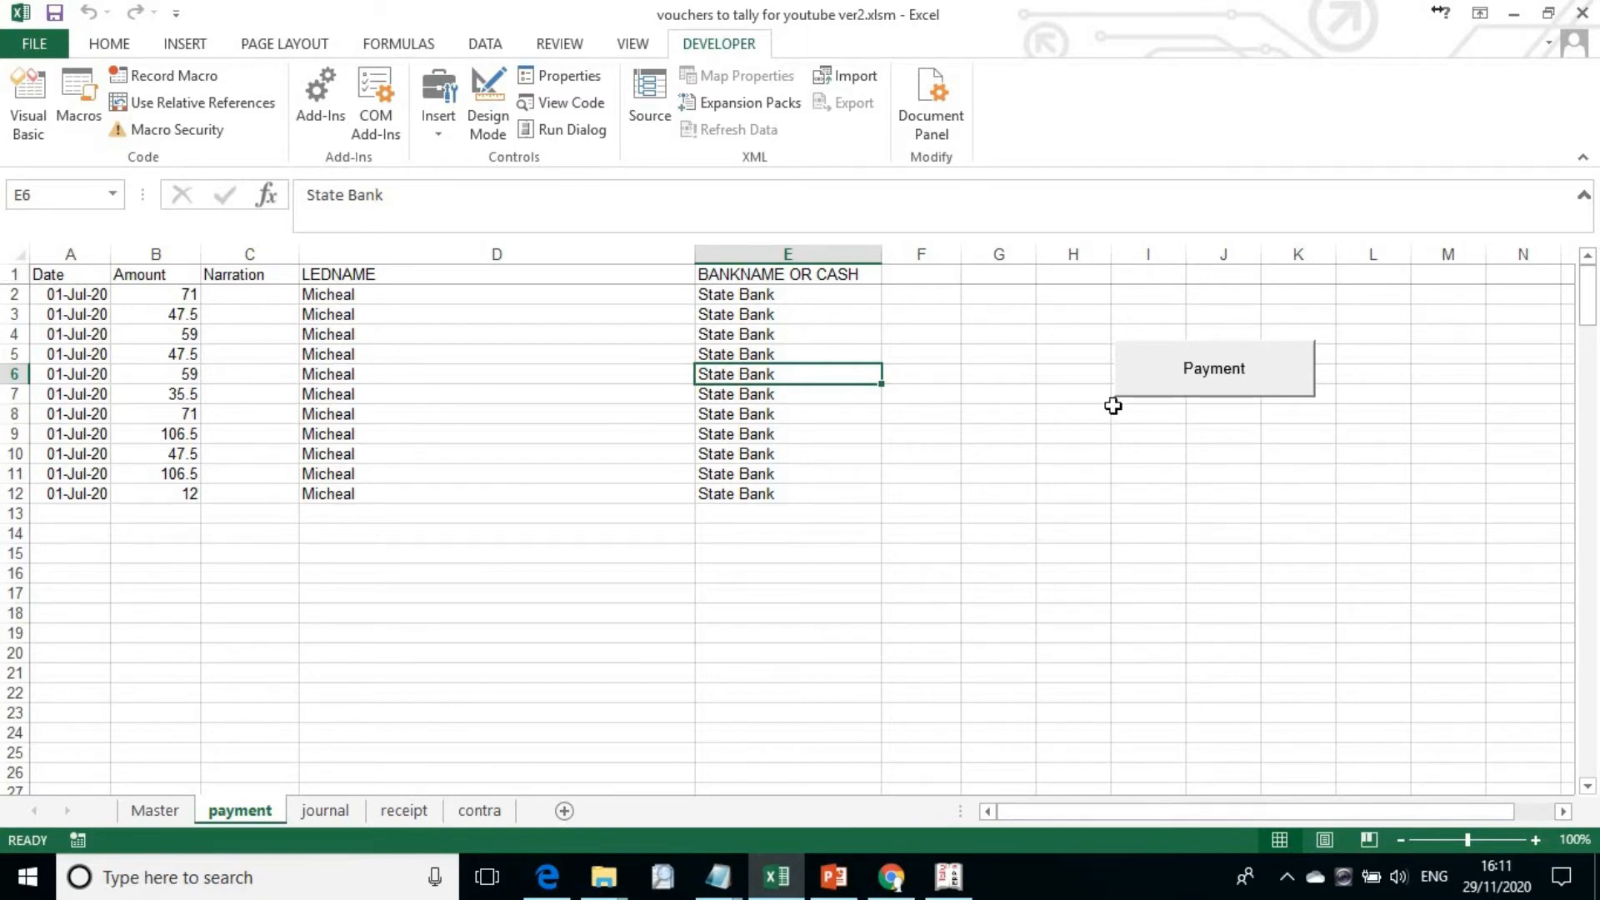
click(1203, 381)
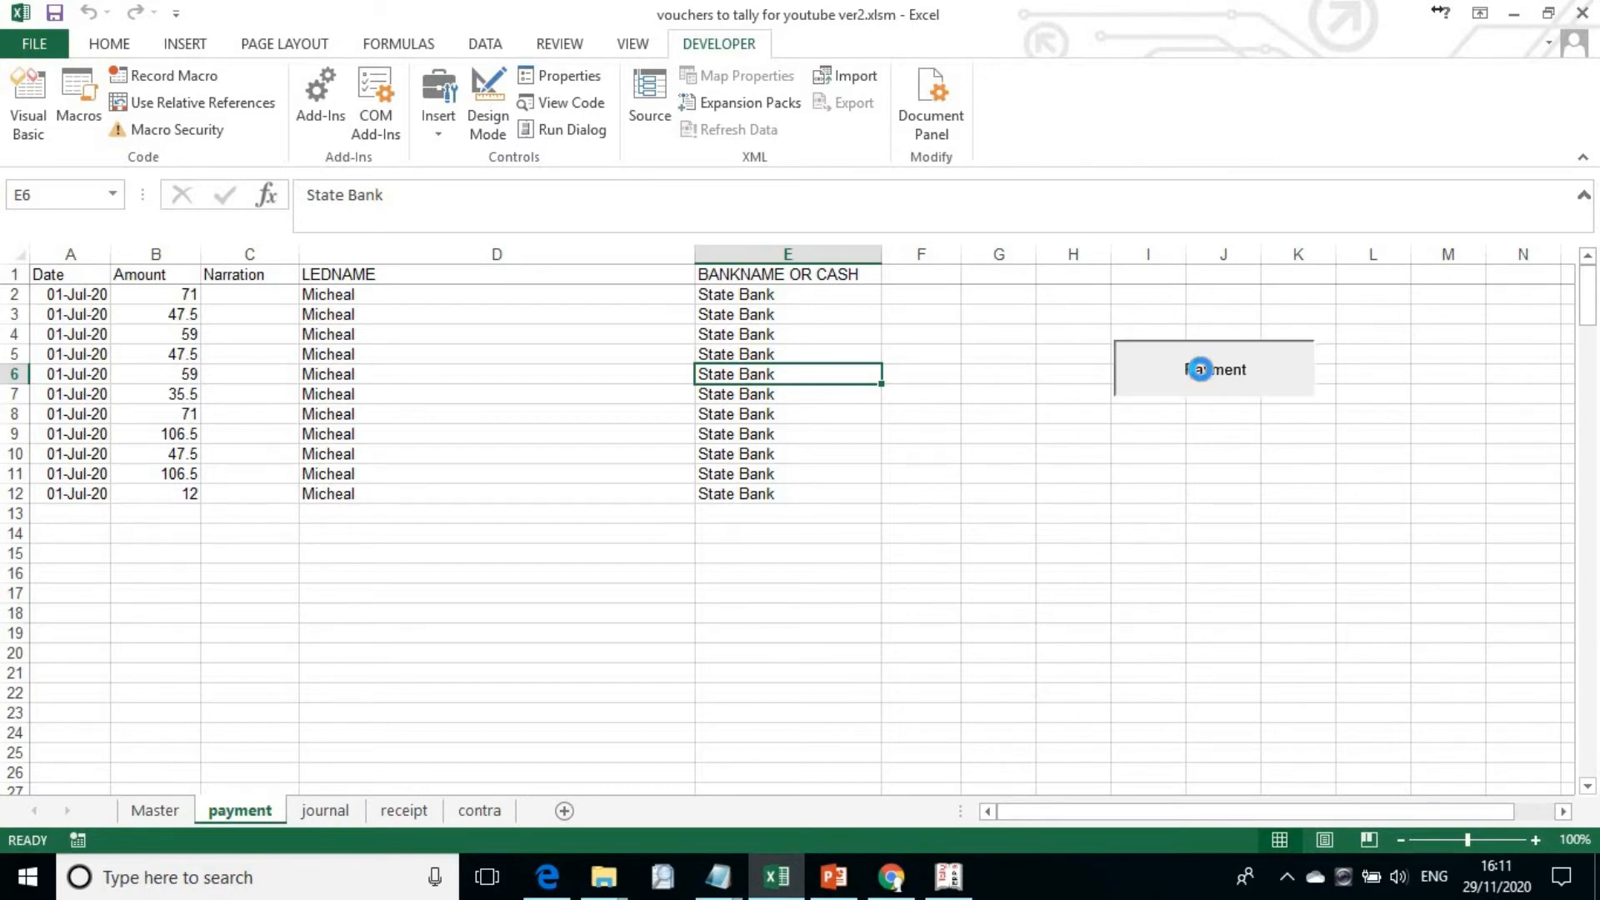
click(856, 505)
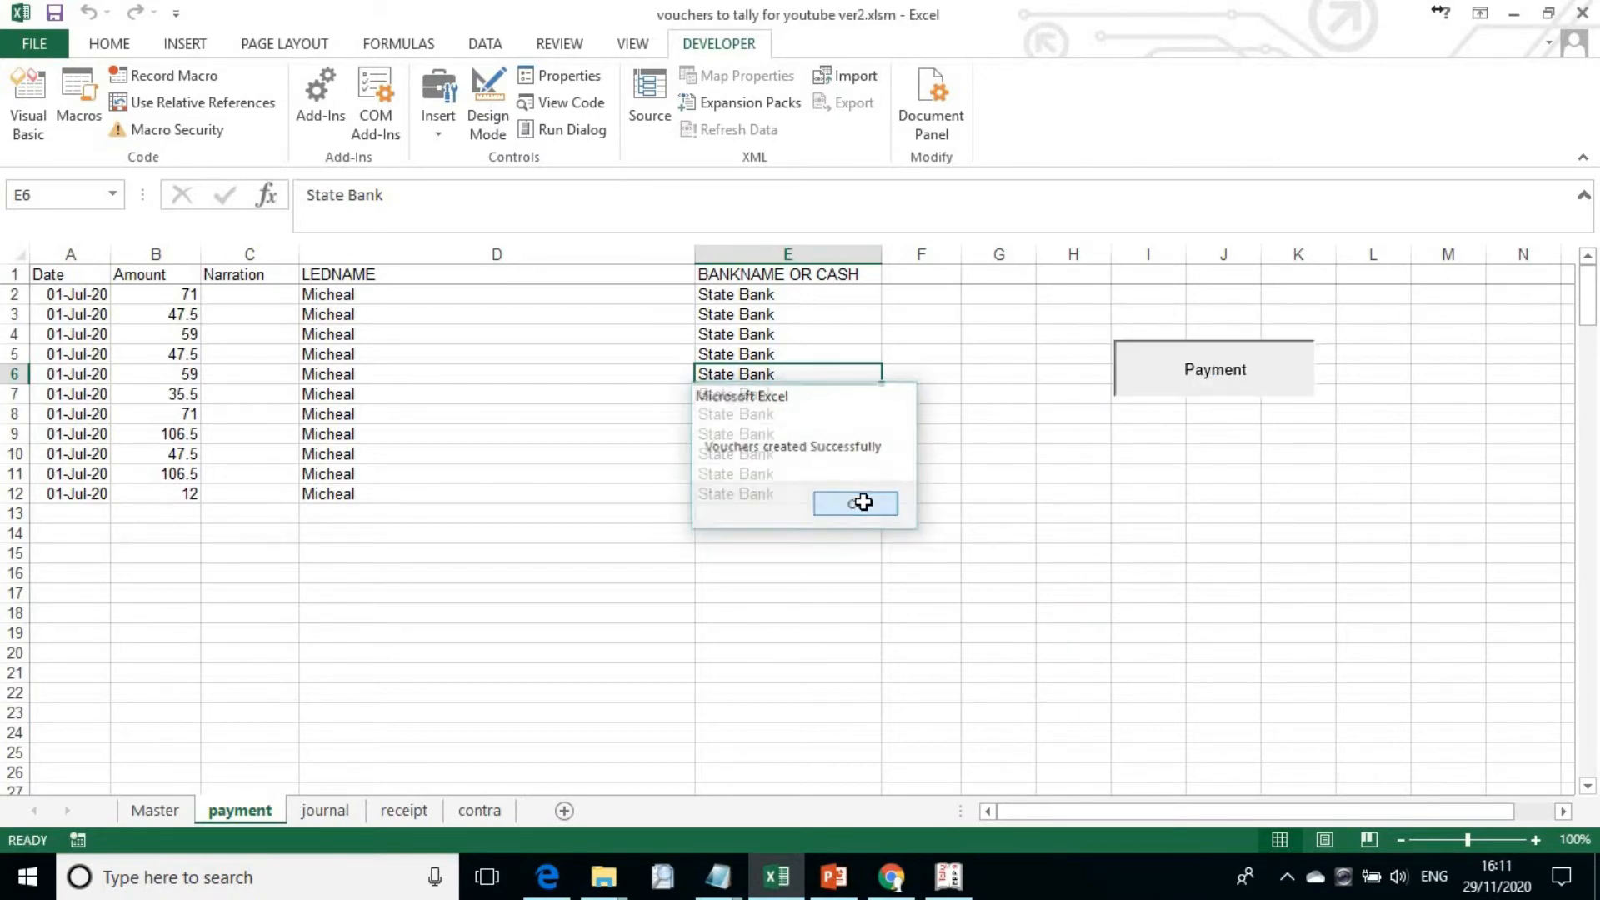
Step: Switch to Tally.ERP 9 and drill down from the Statistics report to the first payment voucher of July
click(949, 876)
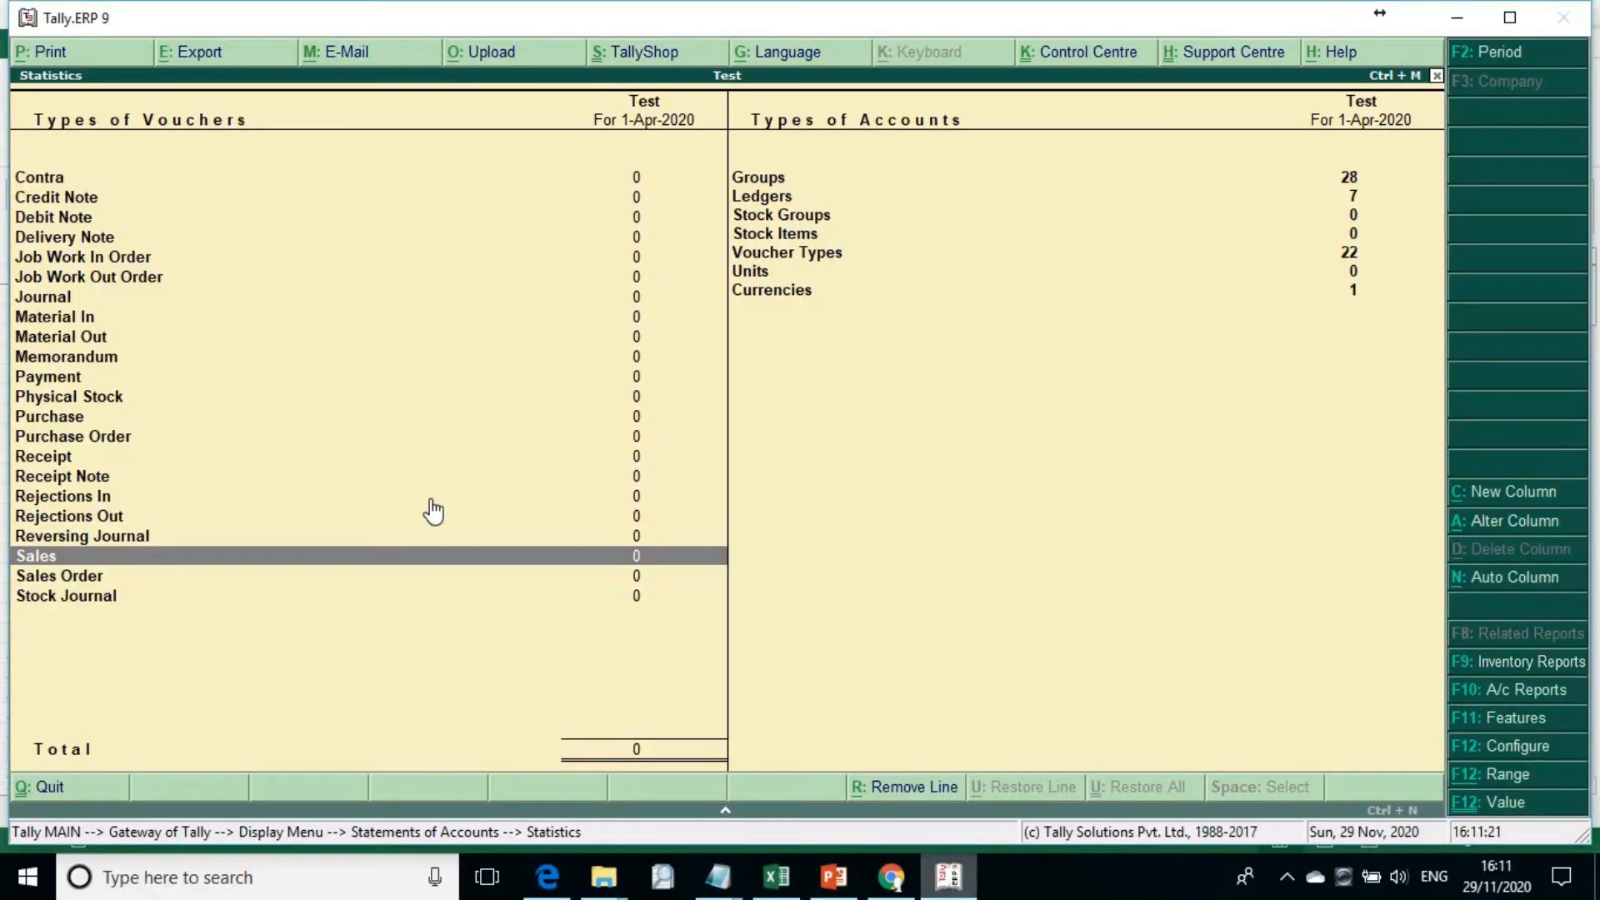
key(Up)
key(Up)
key(Up)
key(Up)
key(Up)
key(Up)
key(Up)
key(Up)
key(Up)
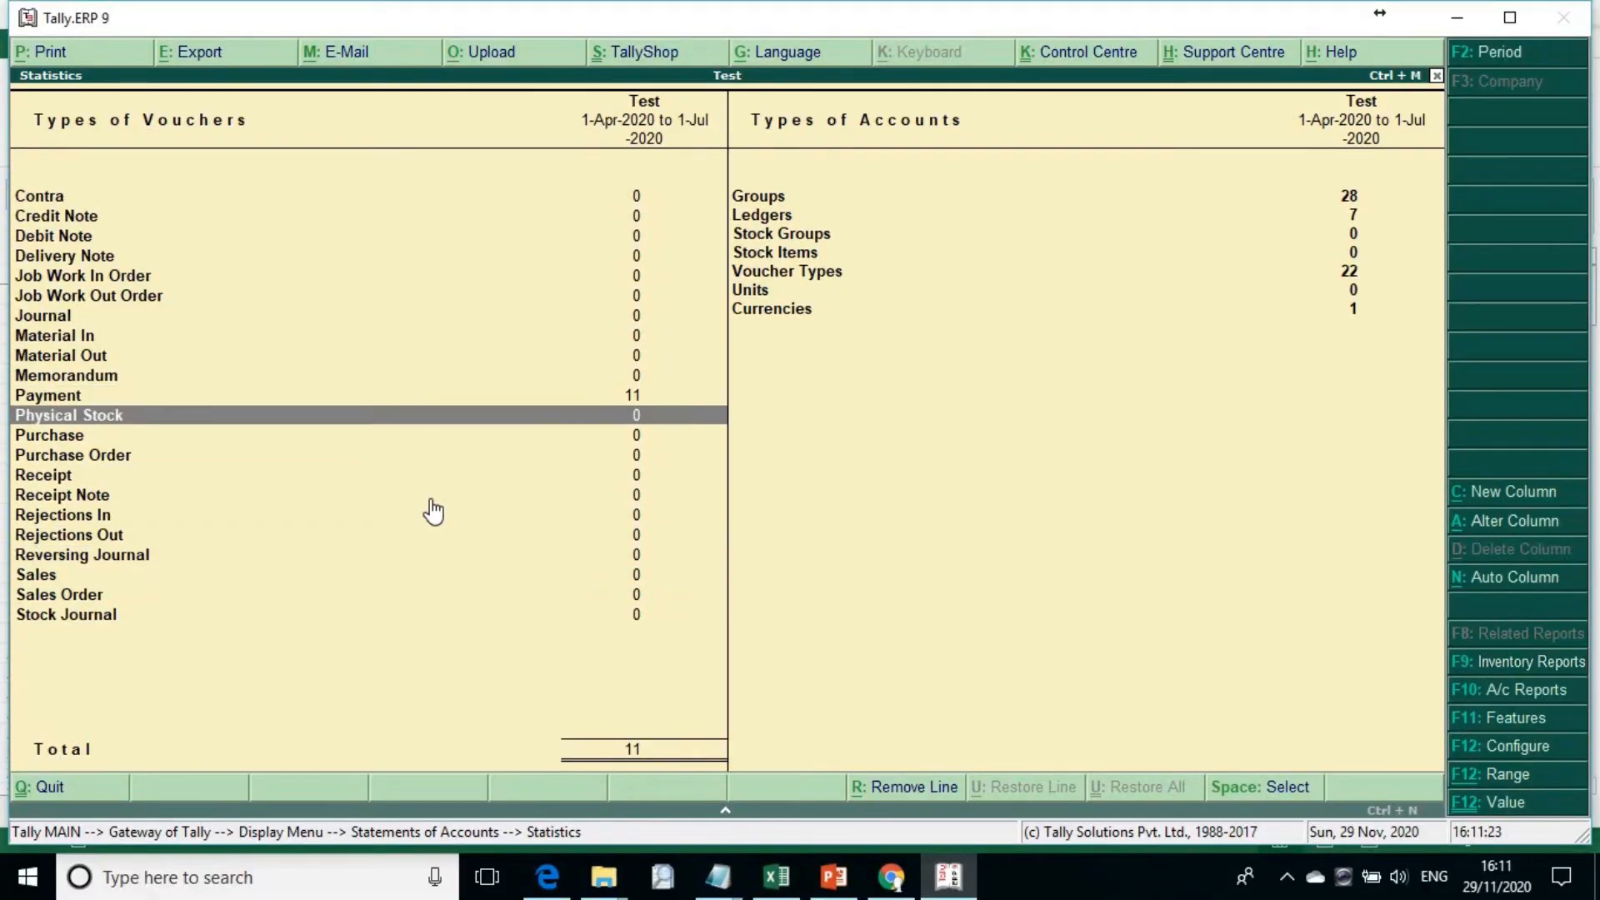
key(Return)
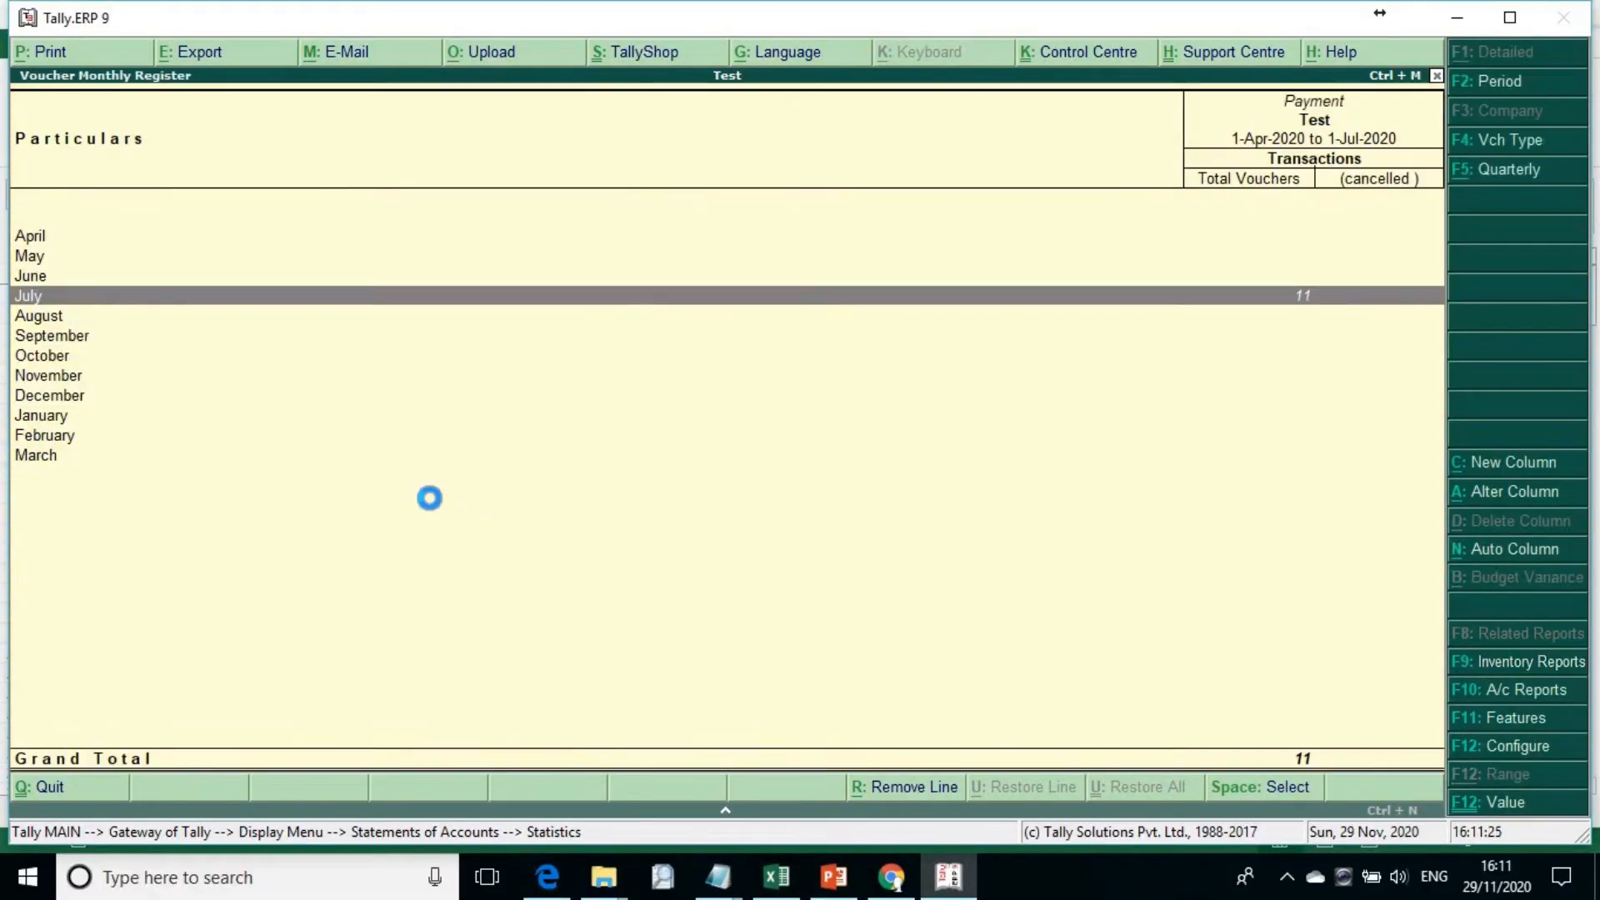
key(Return)
key(Return)
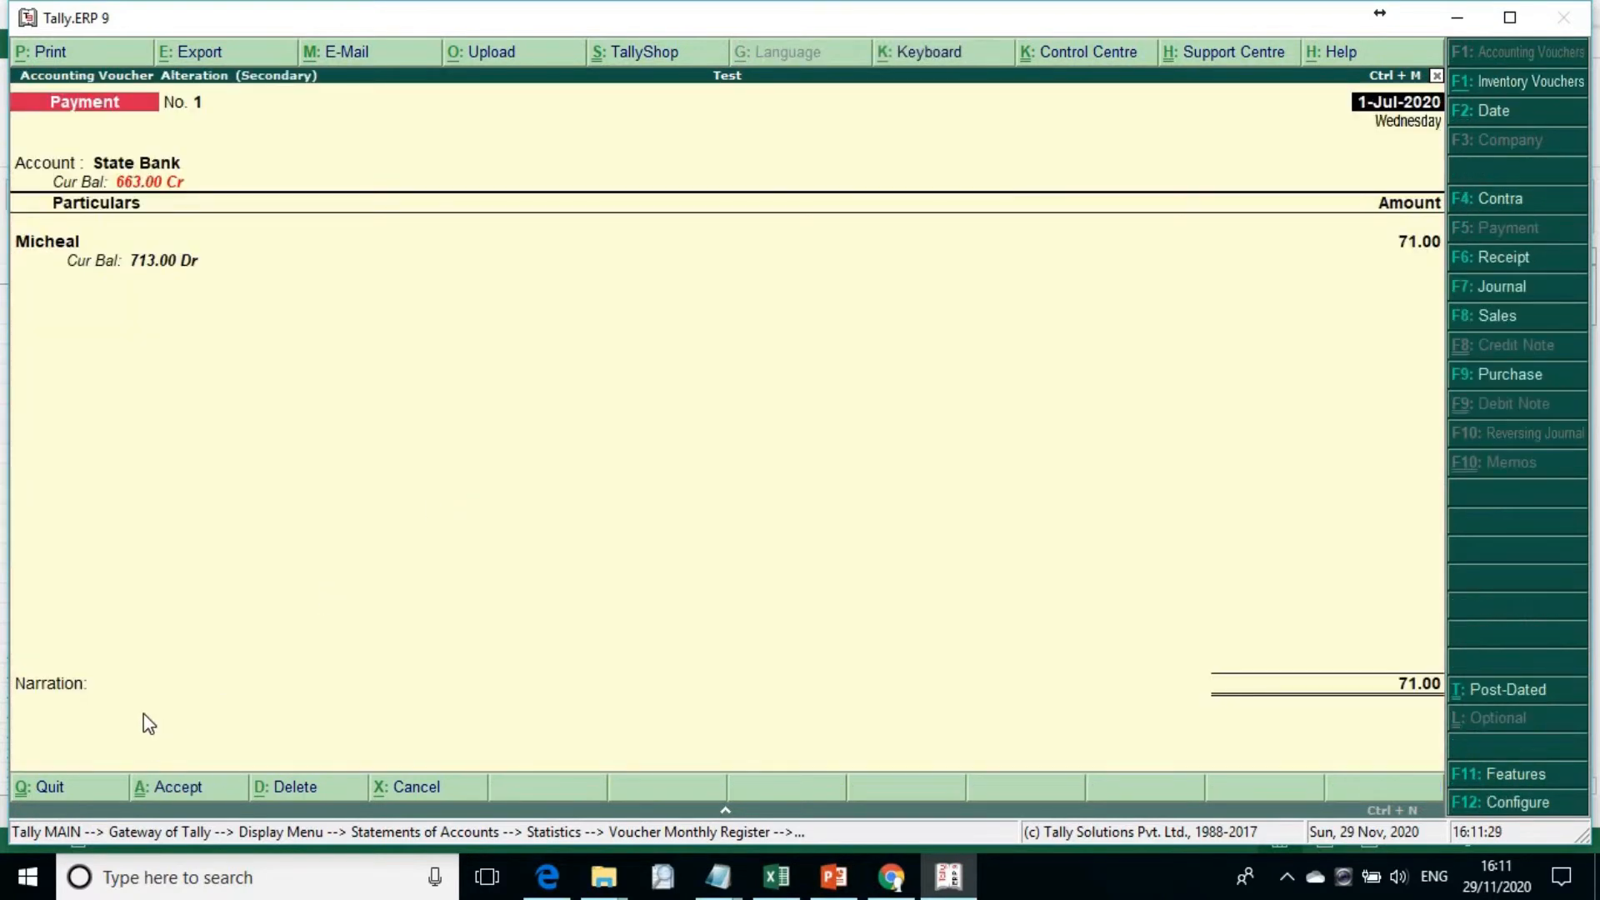
Step: Leave the payment voucher without changes and return through the reports to the Gateway of Tally
key(Escape)
key(y)
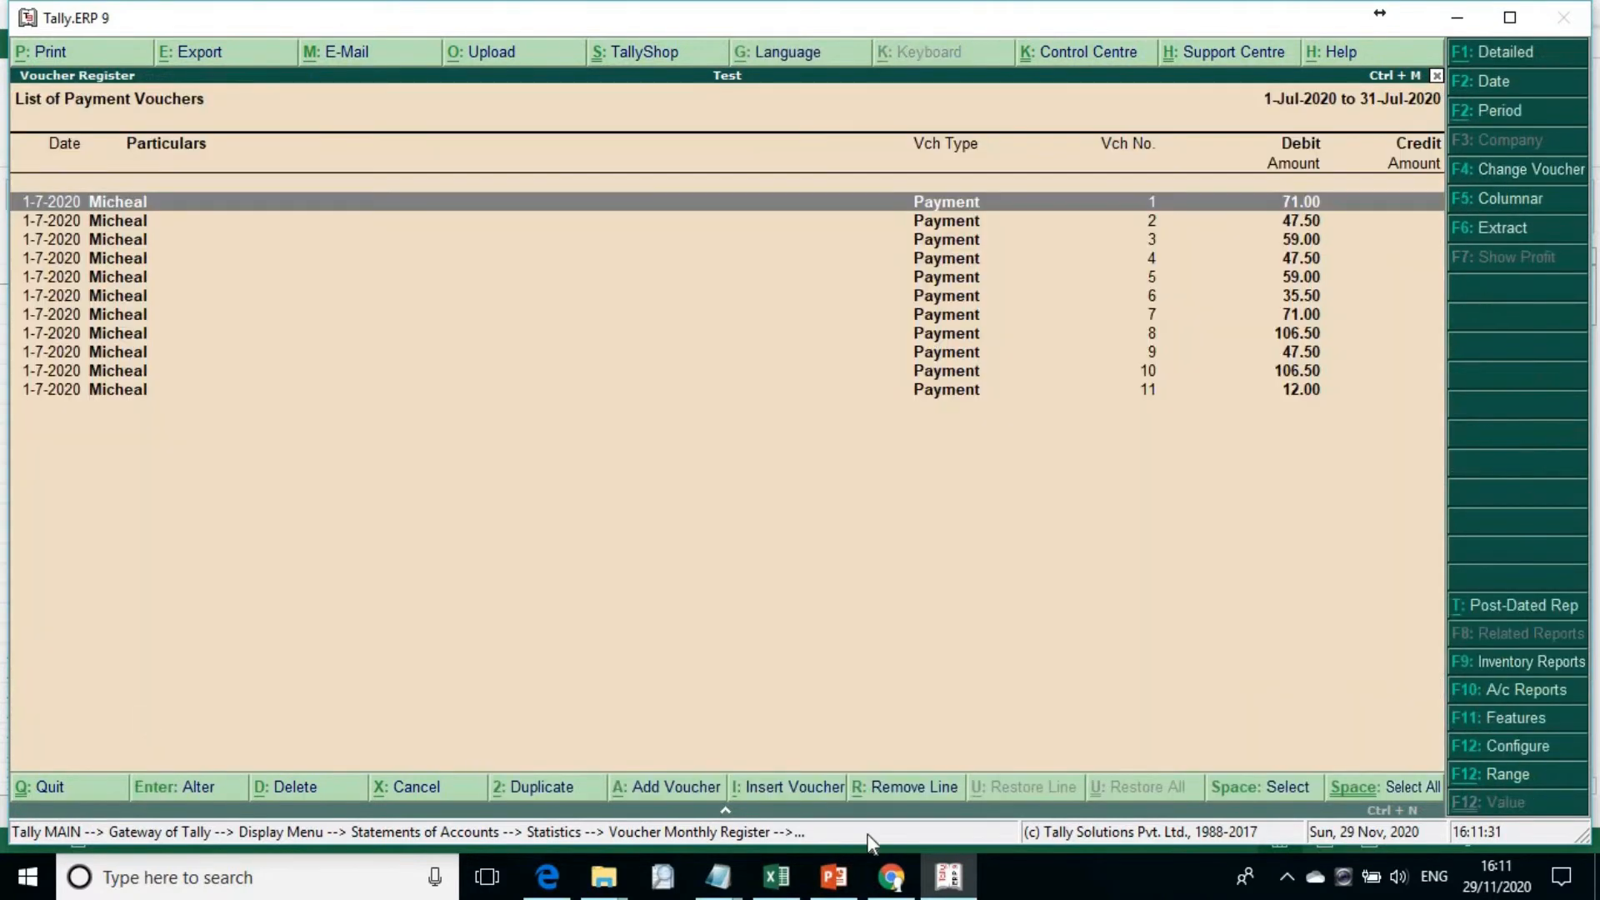
key(Escape)
key(Escape)
key(Escape)
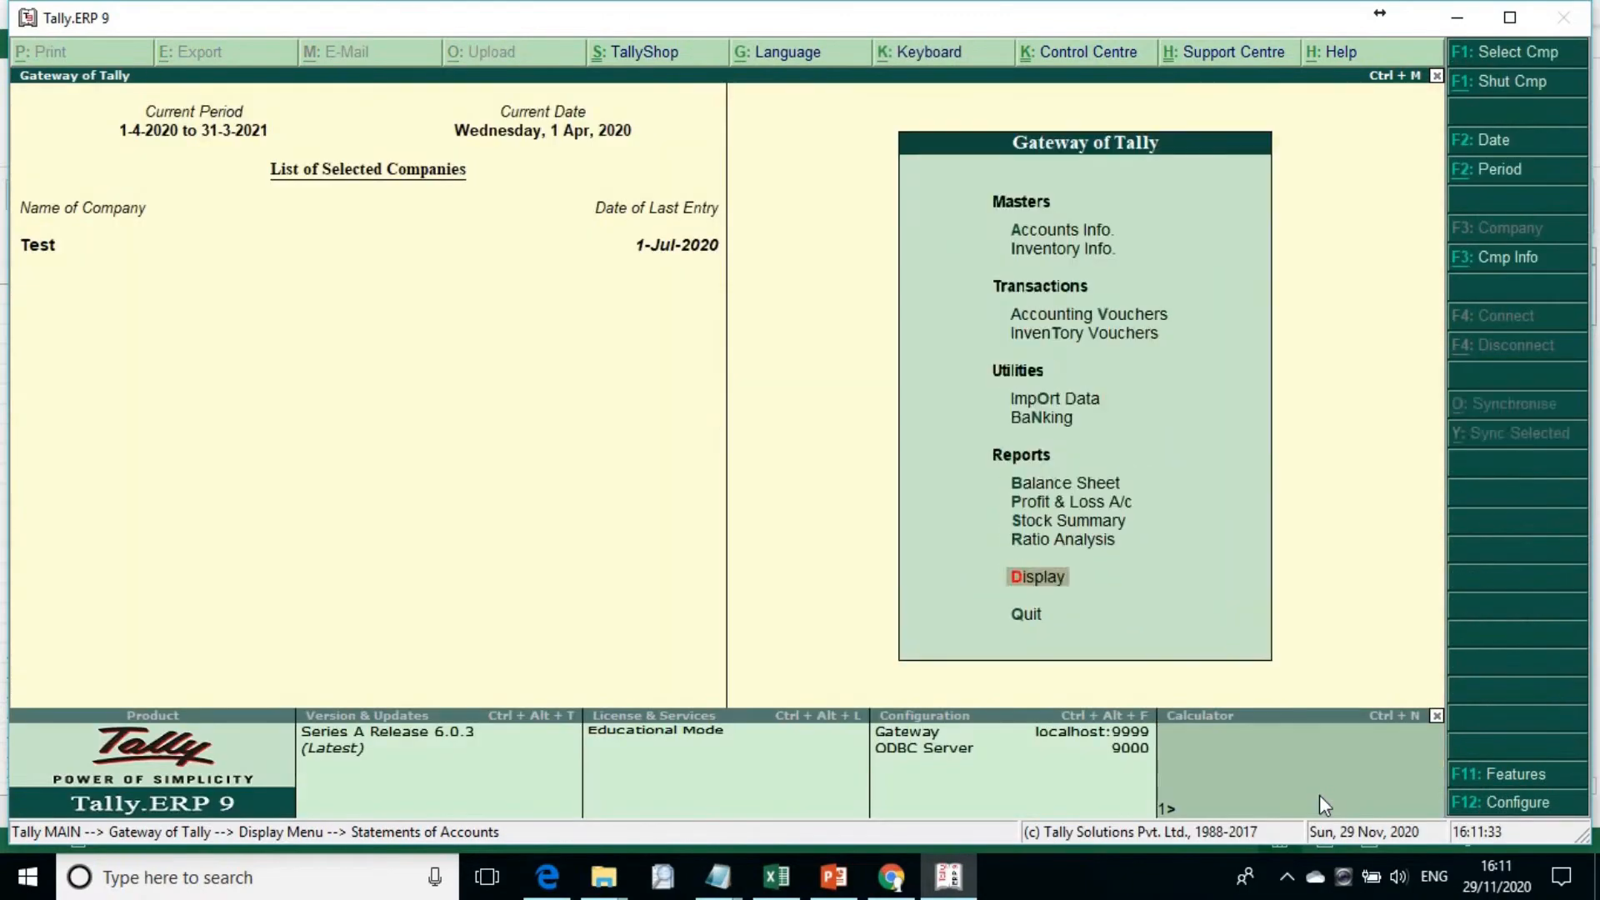
key(Escape)
key(n)
Step: Switch to Excel and send the journal sheet's entries to Tally as journal vouchers
click(970, 885)
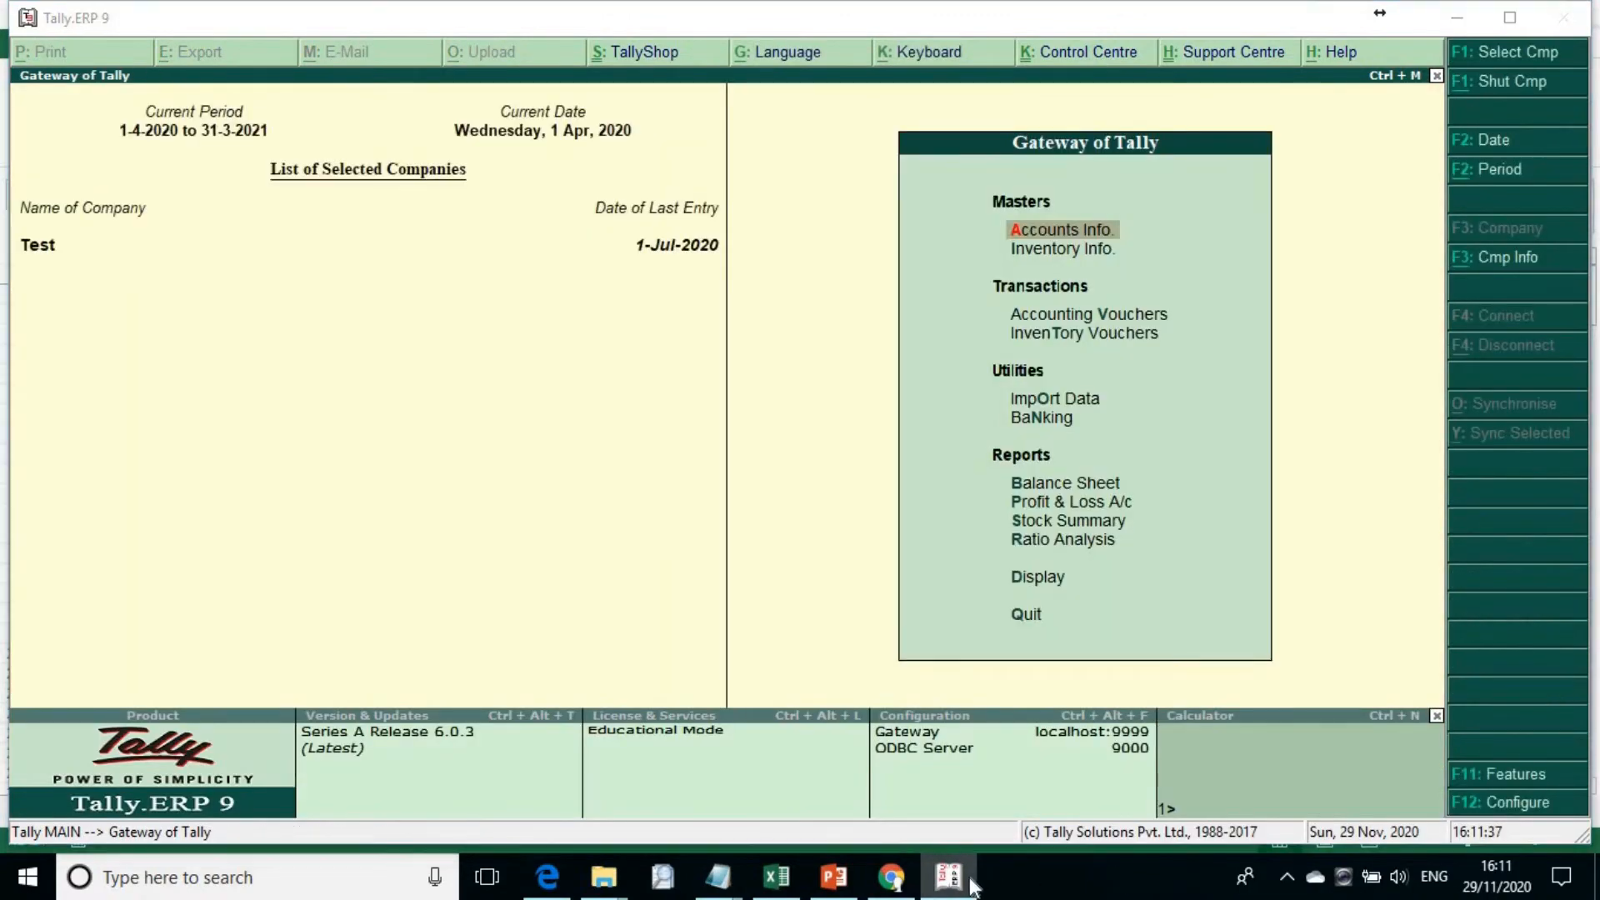
click(323, 810)
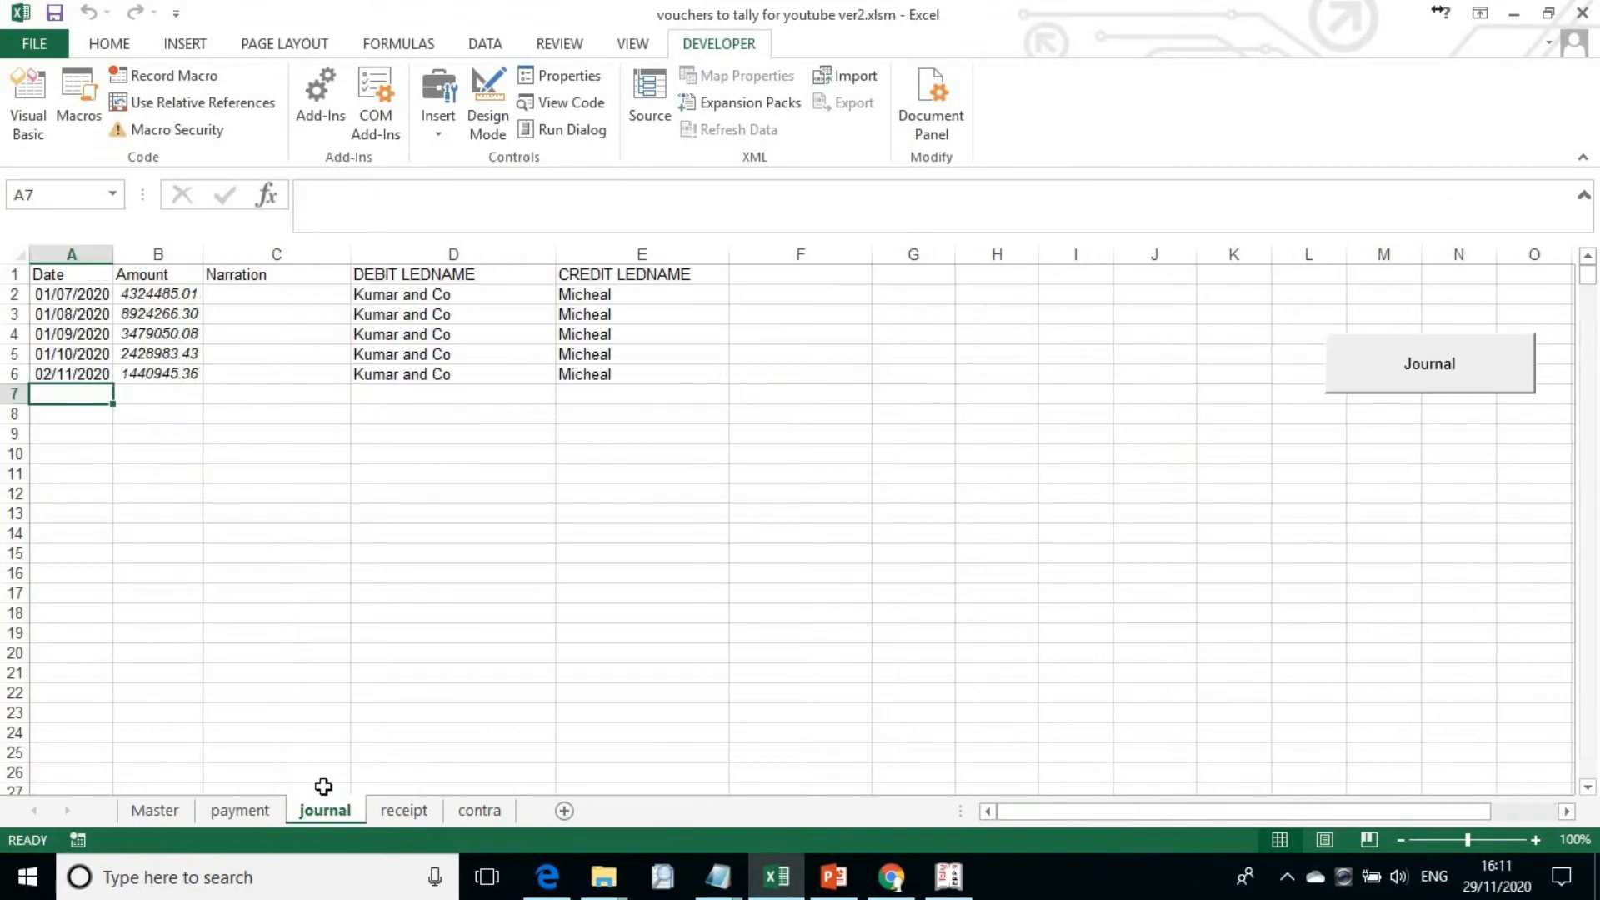
click(1345, 398)
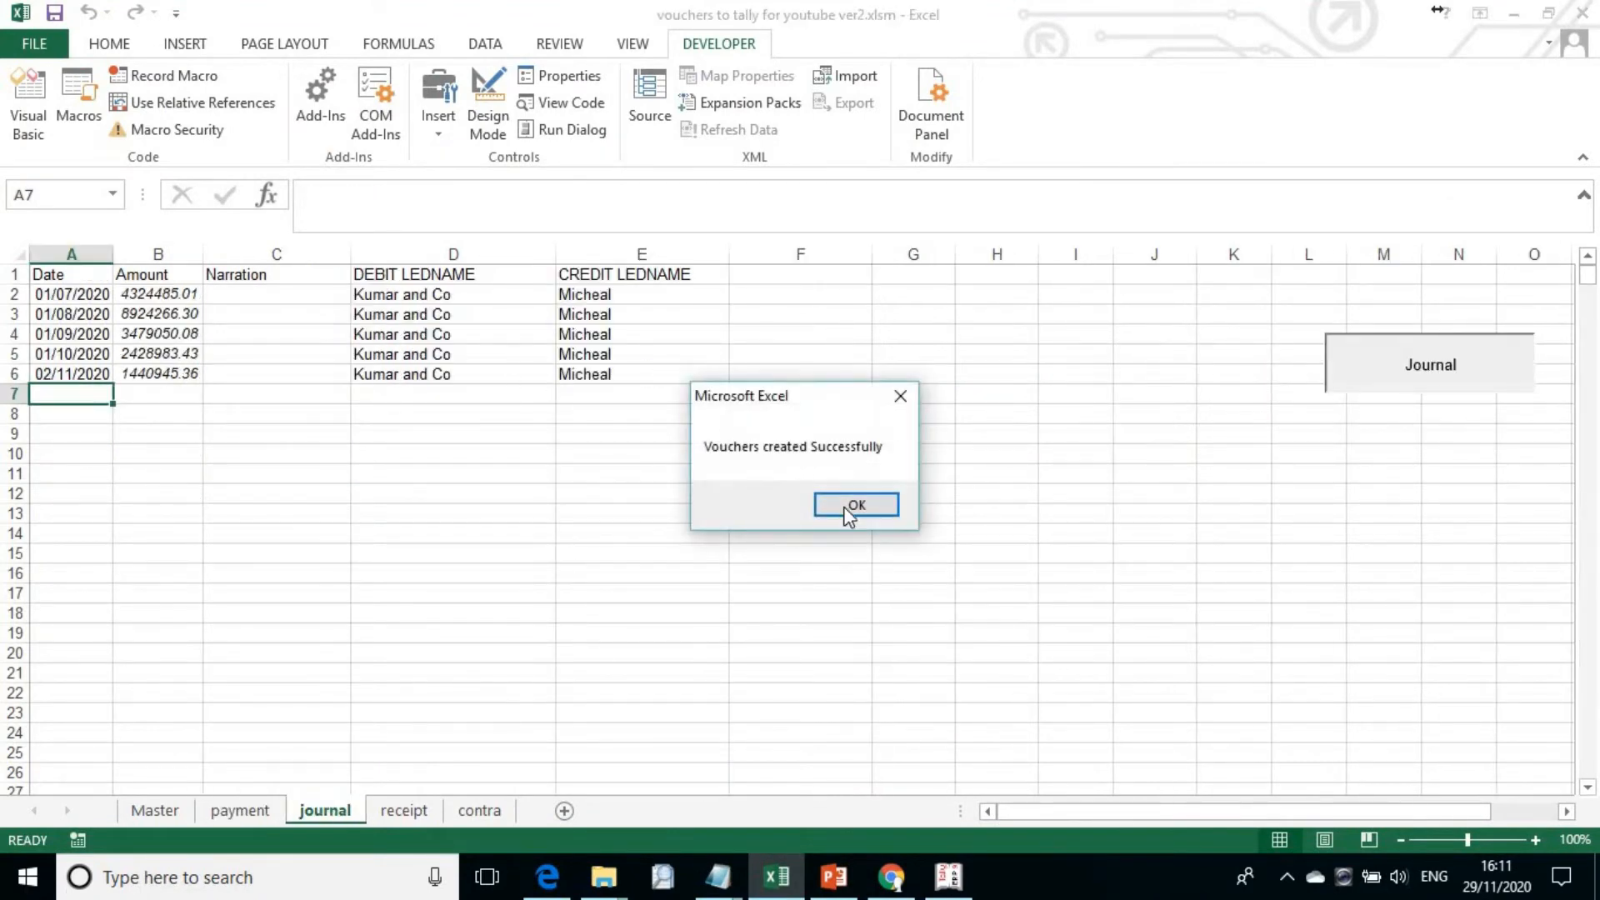
click(851, 510)
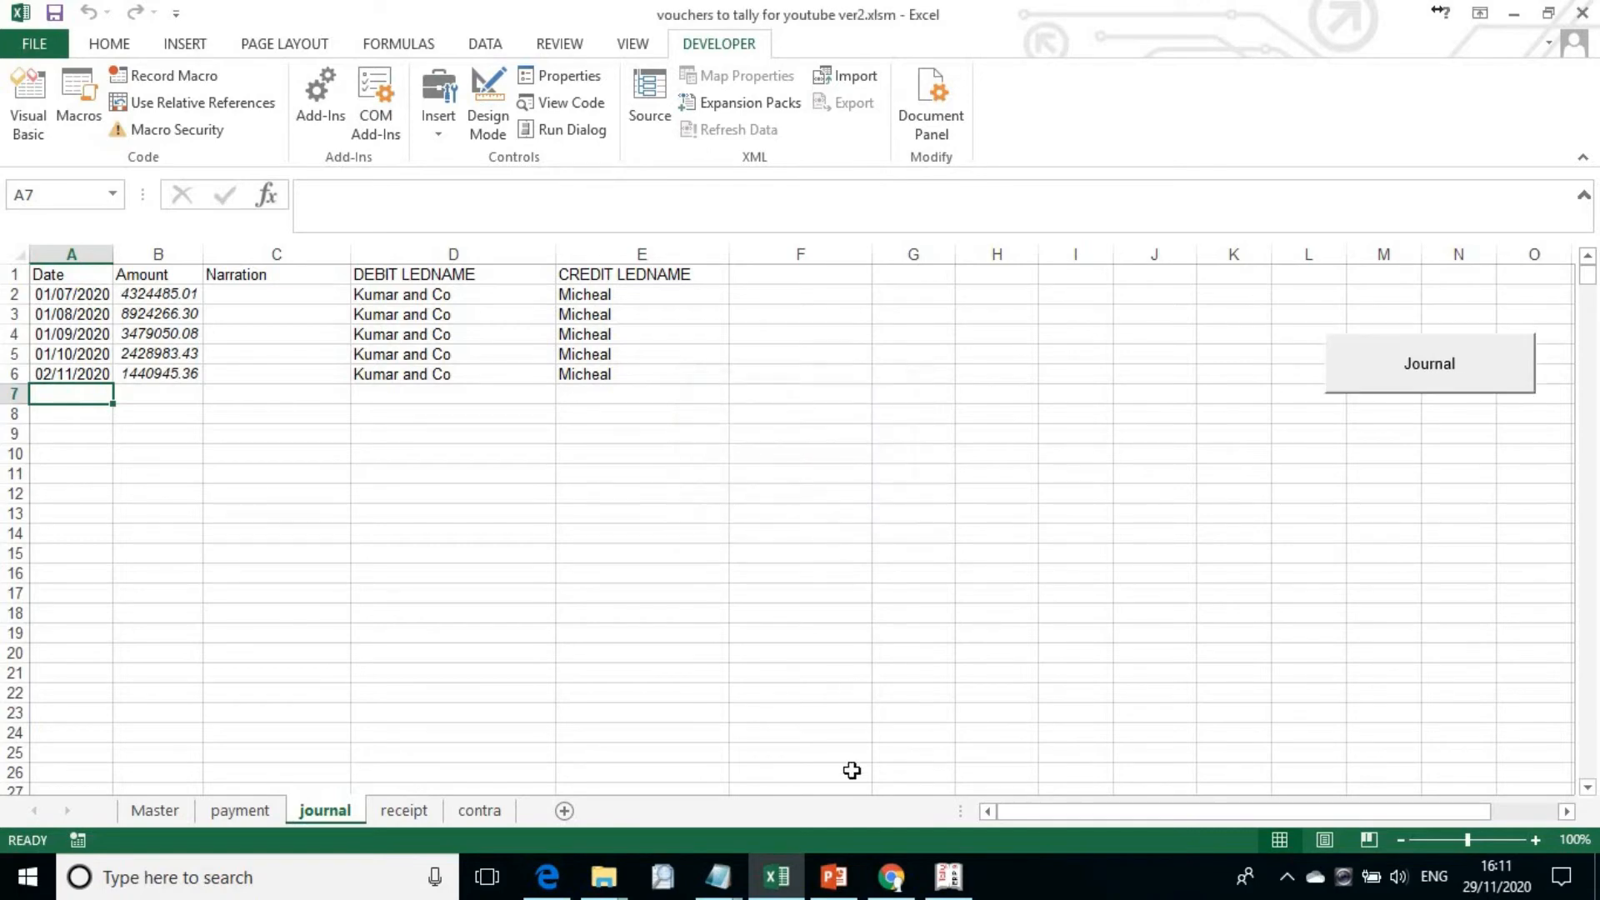
Step: Switch to Tally.ERP 9 and open the 2-Nov-2020 journal voucher from the Kumar and Co ledger
click(948, 877)
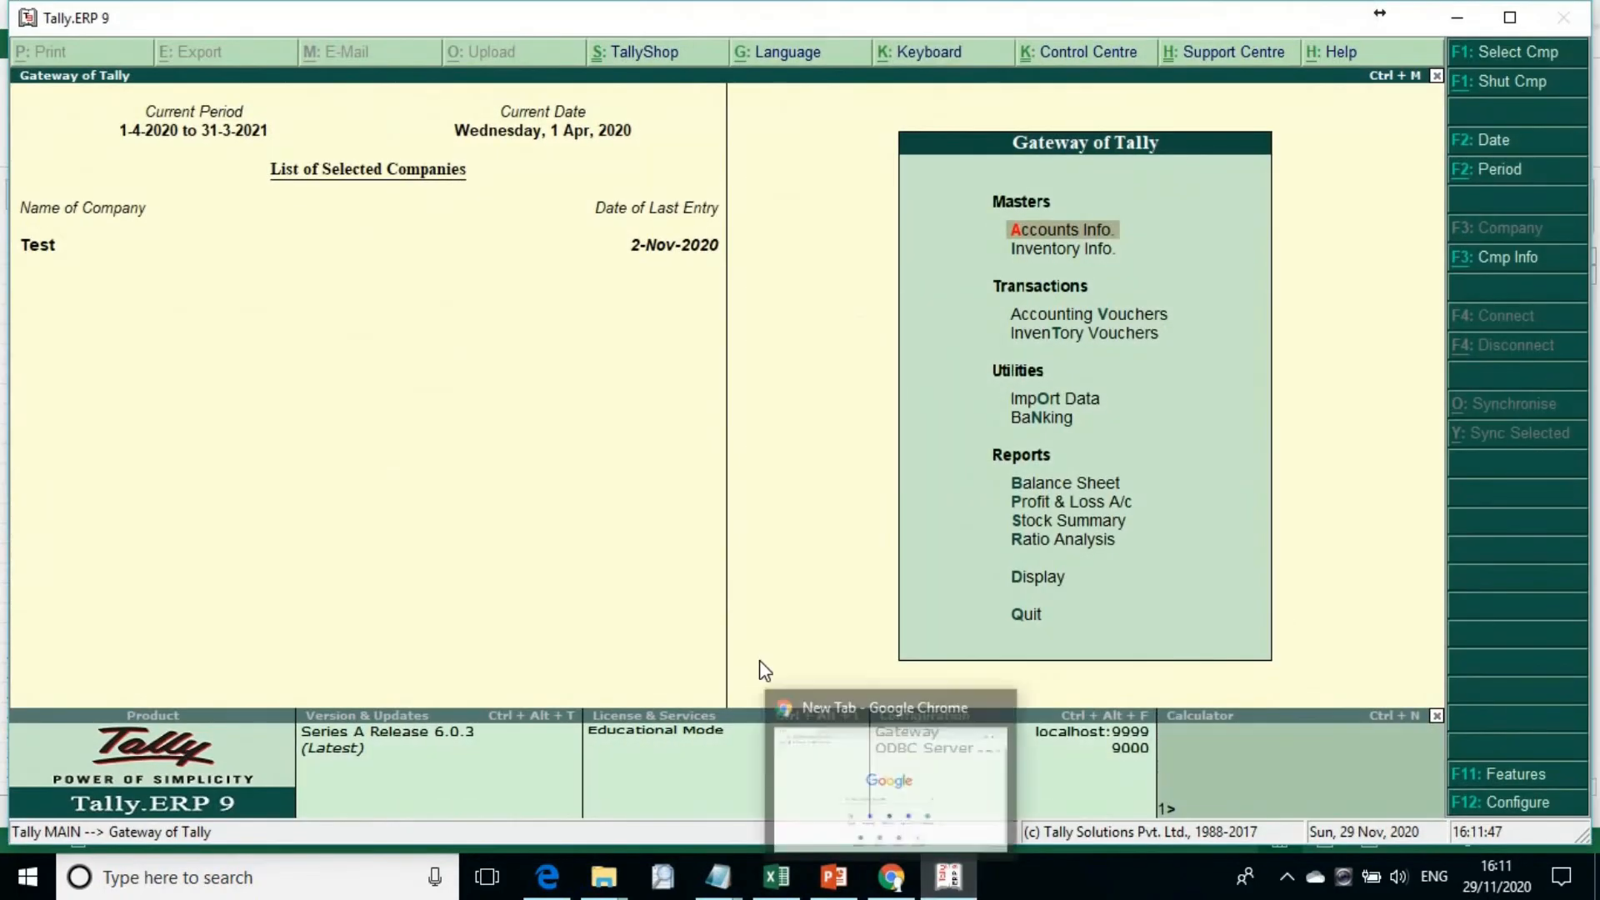
text(dalKum)
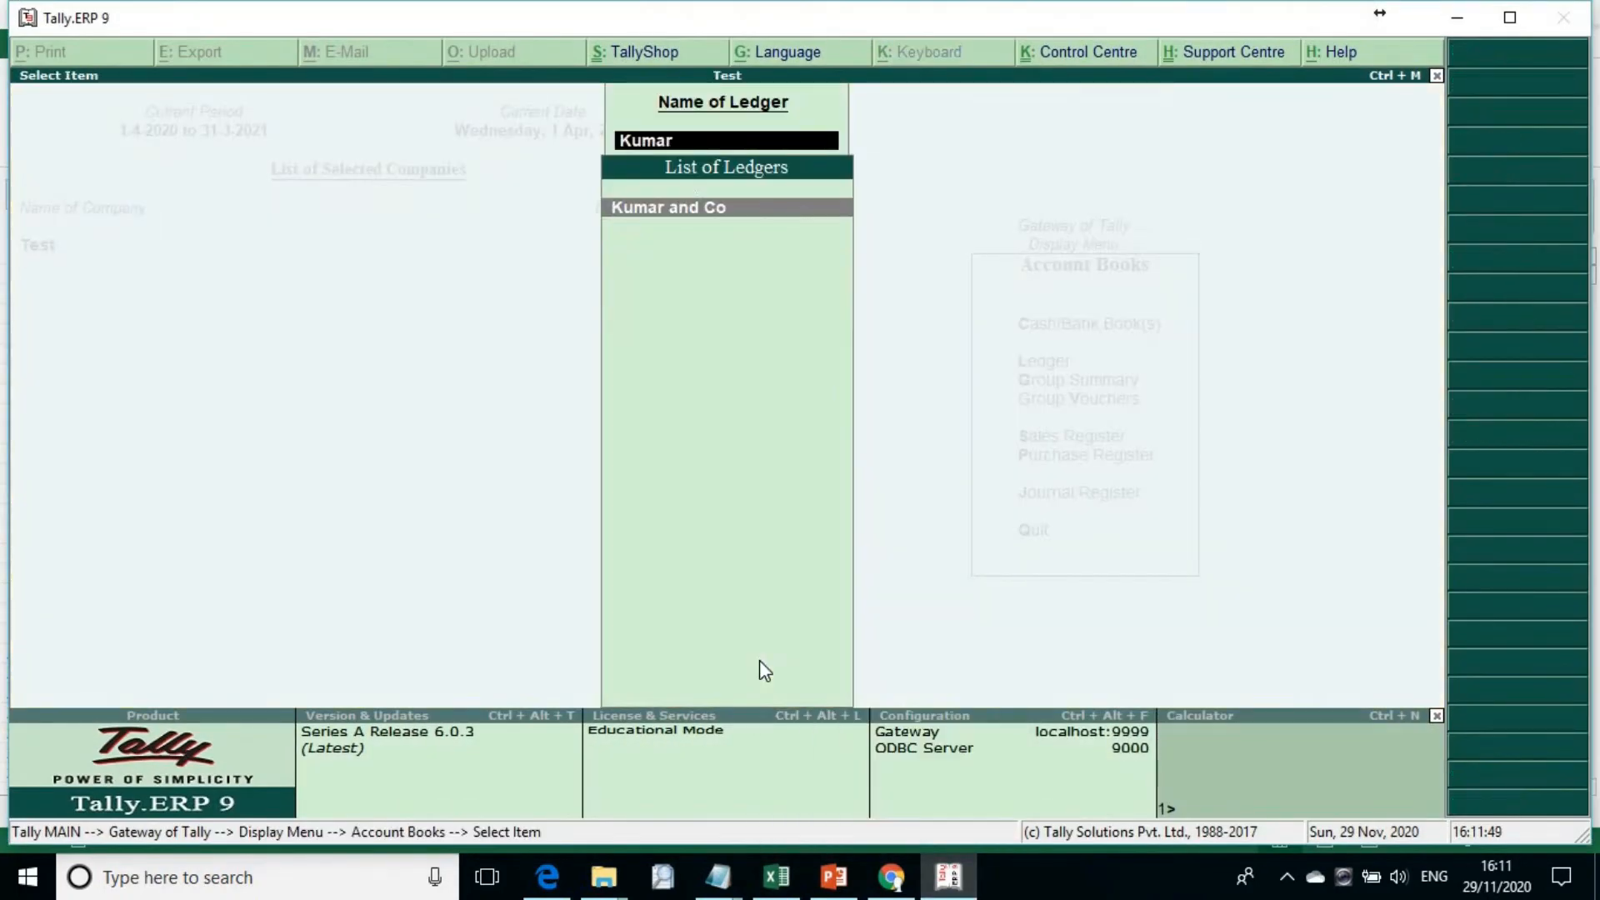
text(ar)
key(Return)
key(Return)
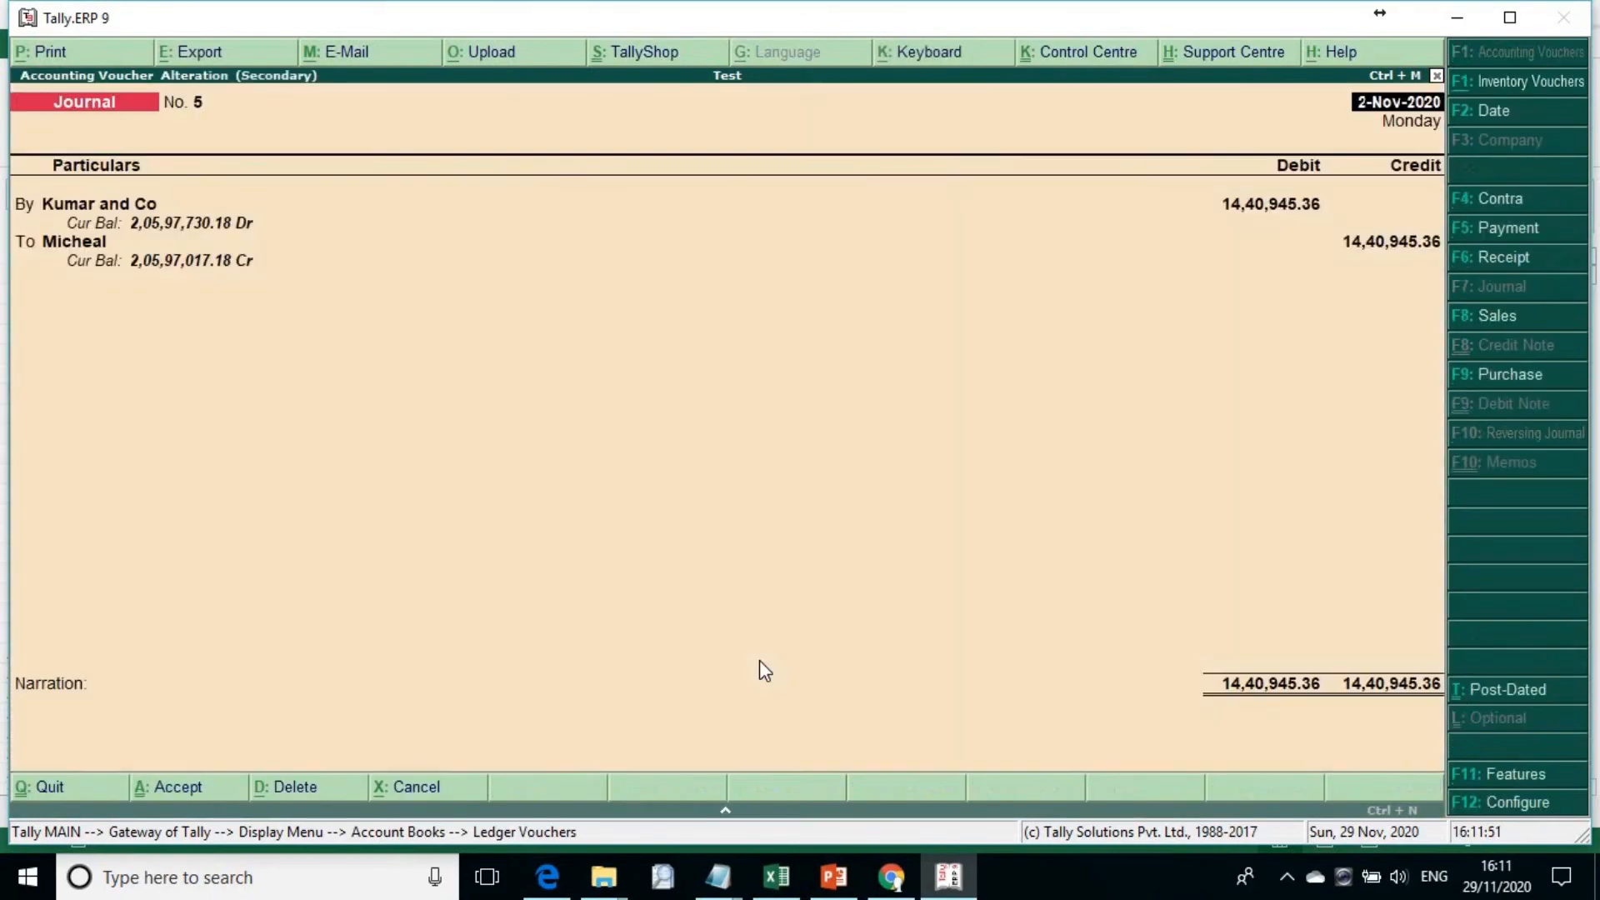
Step: Leave the journal voucher without changes and go back from the ledger to the Gateway of Tally
key(Escape)
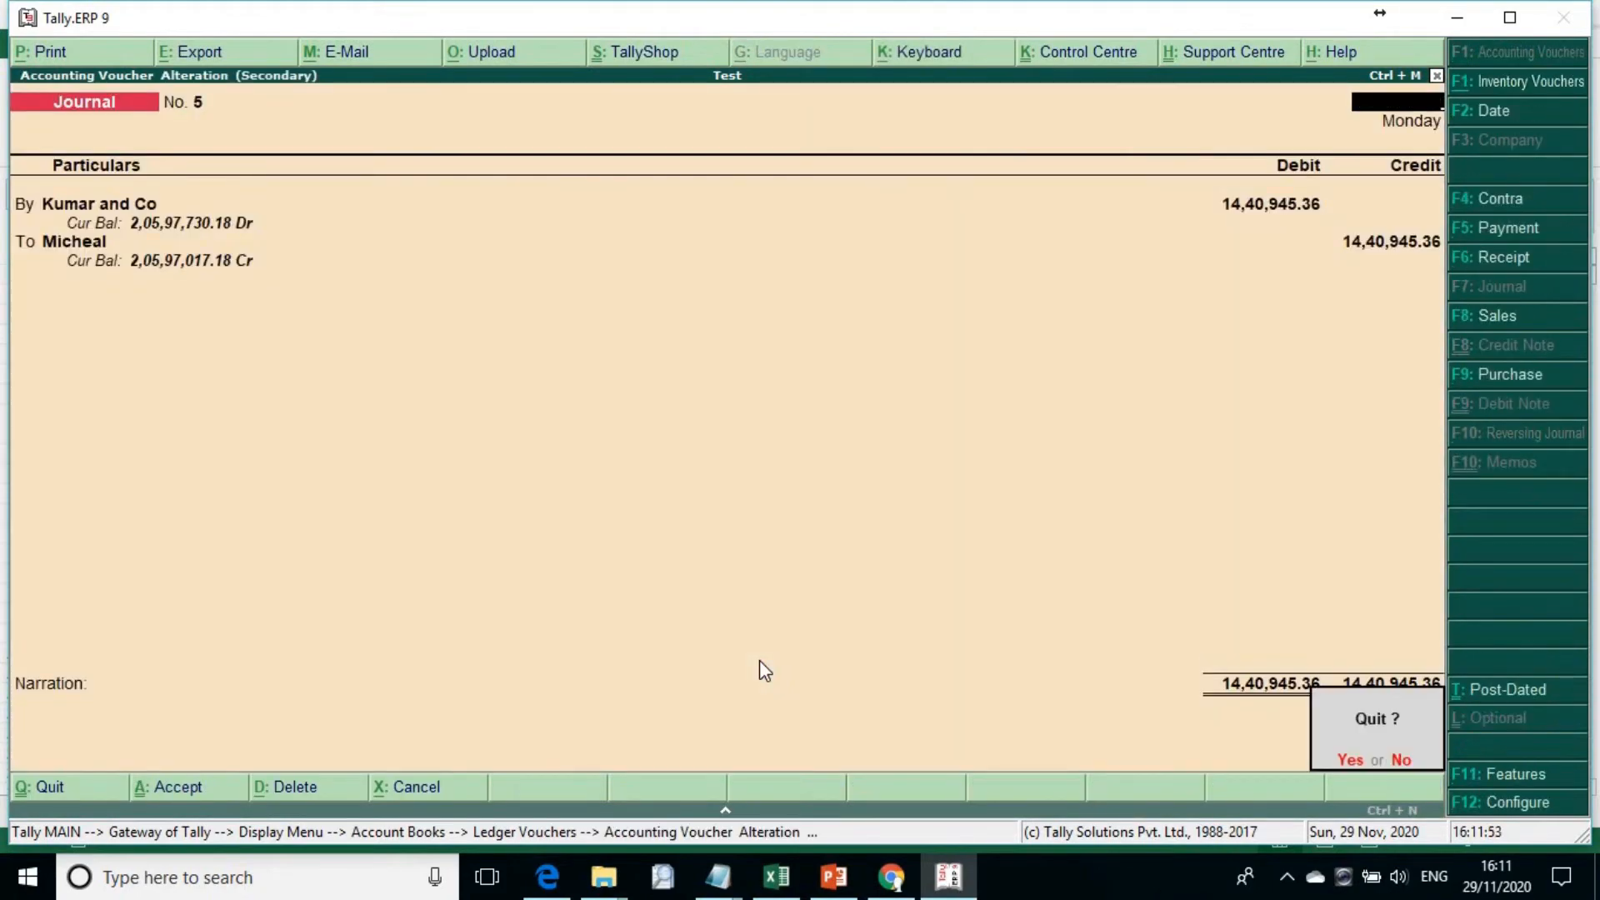
key(y)
key(Escape)
key(Escape)
key(Escape)
key(n)
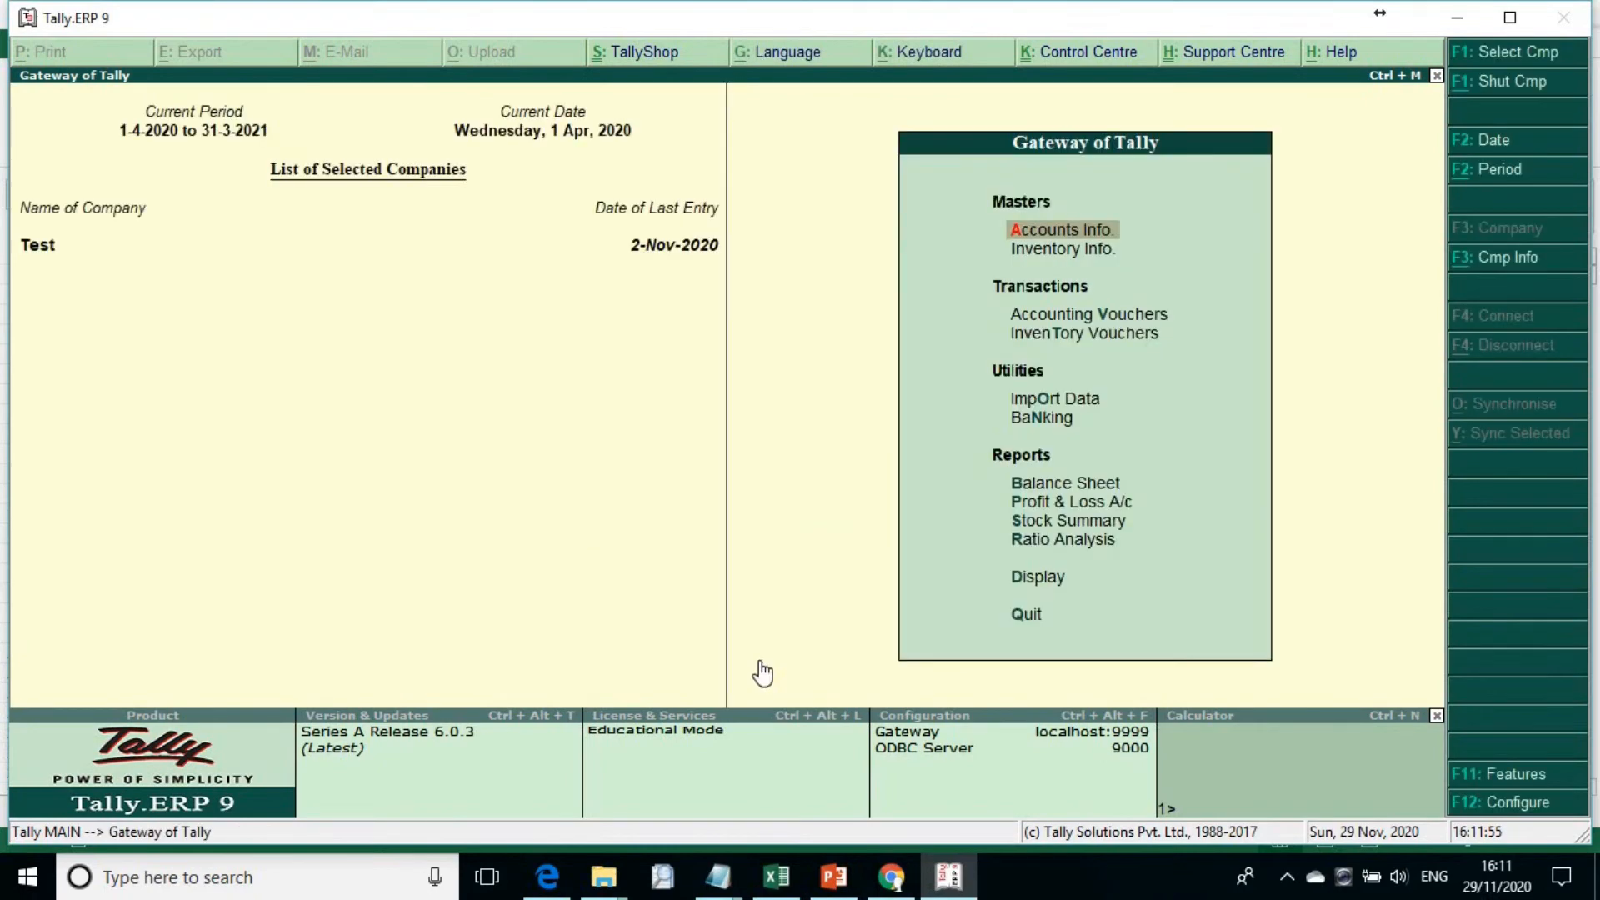
Step: Open the Statistics report for company Test from the Gateway of Tally
key(d)
key(s)
key(s)
key(Down)
key(Down)
key(Down)
key(Down)
key(Down)
key(Down)
key(Down)
key(Down)
key(Down)
key(Down)
key(Down)
key(Down)
key(Down)
key(Down)
key(Down)
key(Down)
key(Down)
key(Down)
key(Down)
key(Down)
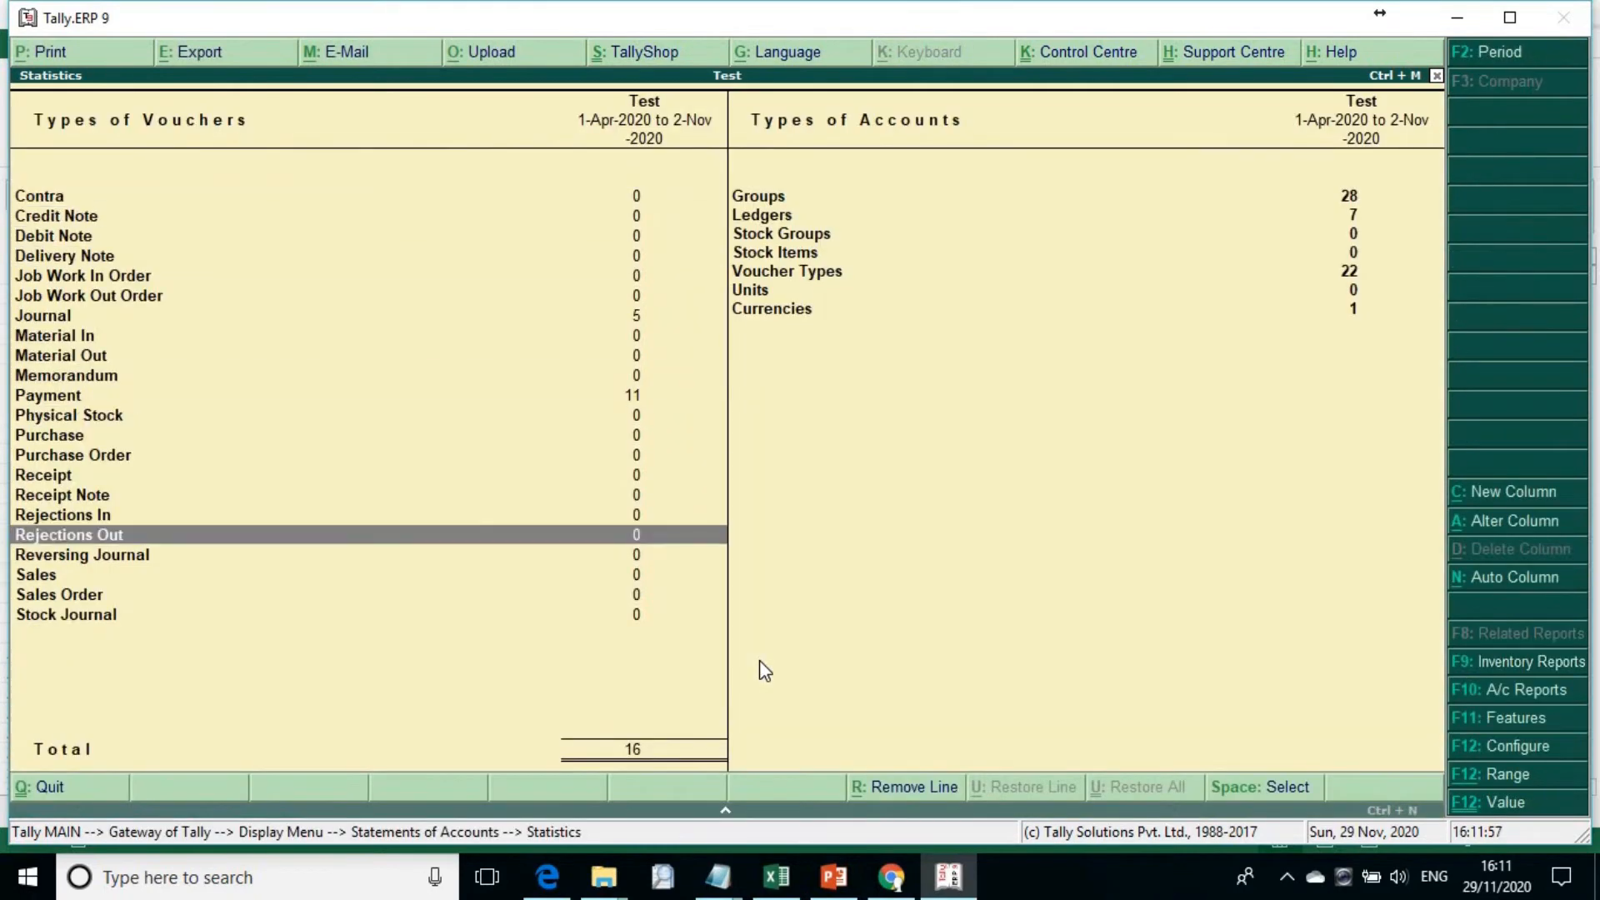
Step: Open the Journal monthly register from Statistics, view November's vouchers and return to the Statistics report
key(Up)
key(Up)
key(Up)
key(Up)
key(Up)
key(Up)
key(Up)
key(Up)
key(Up)
key(Up)
key(Up)
key(Up)
key(Up)
key(Up)
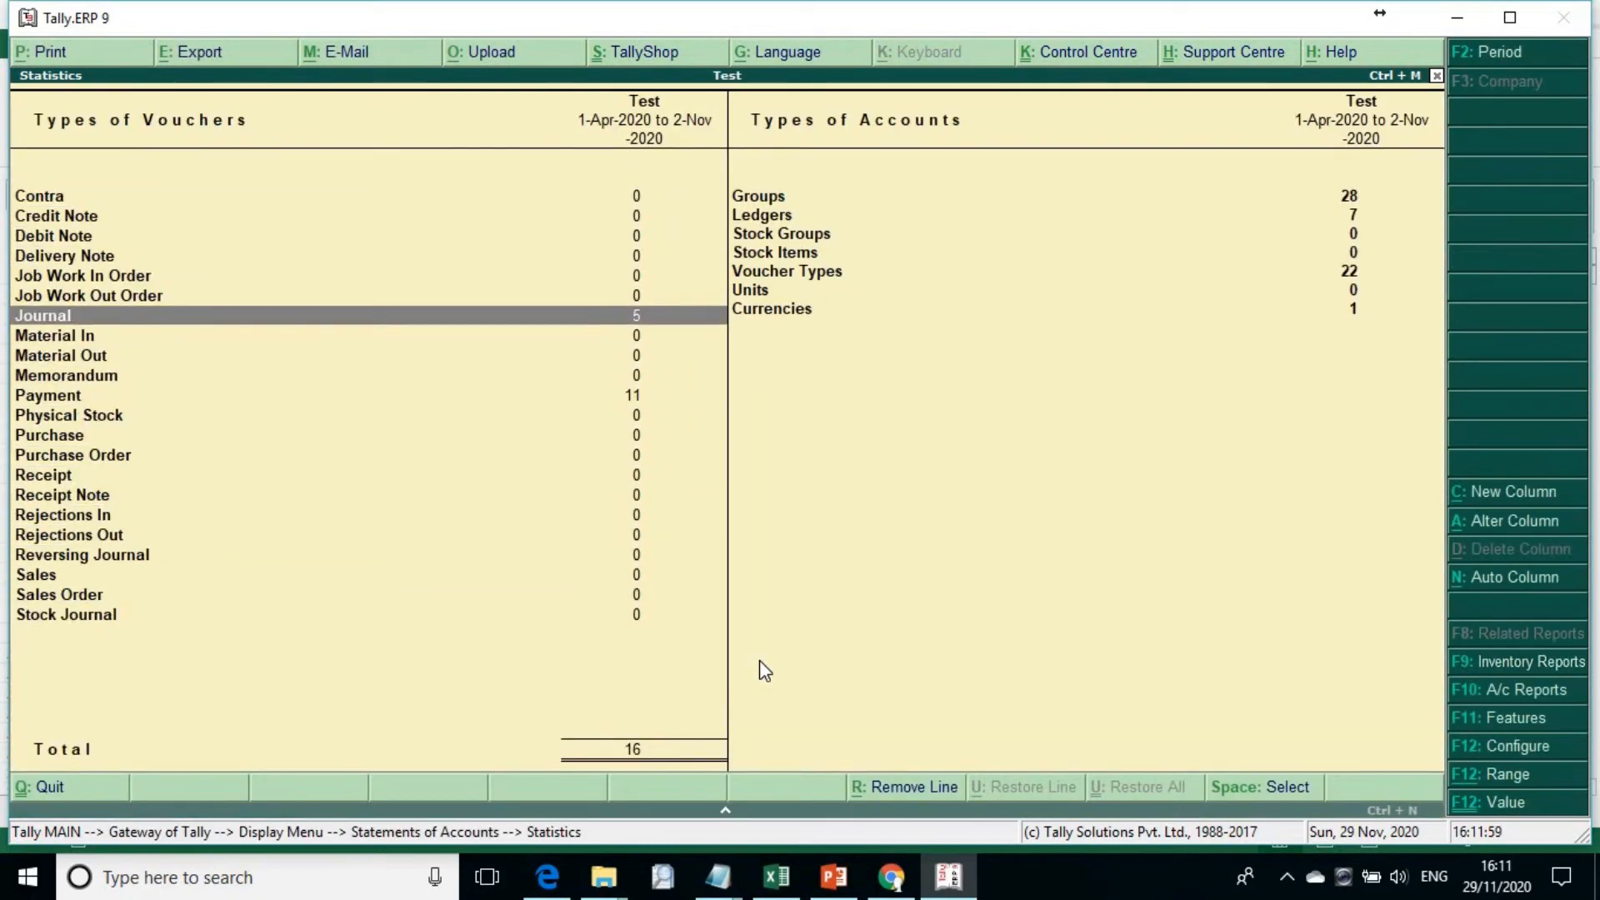
key(Return)
key(Return)
key(Escape)
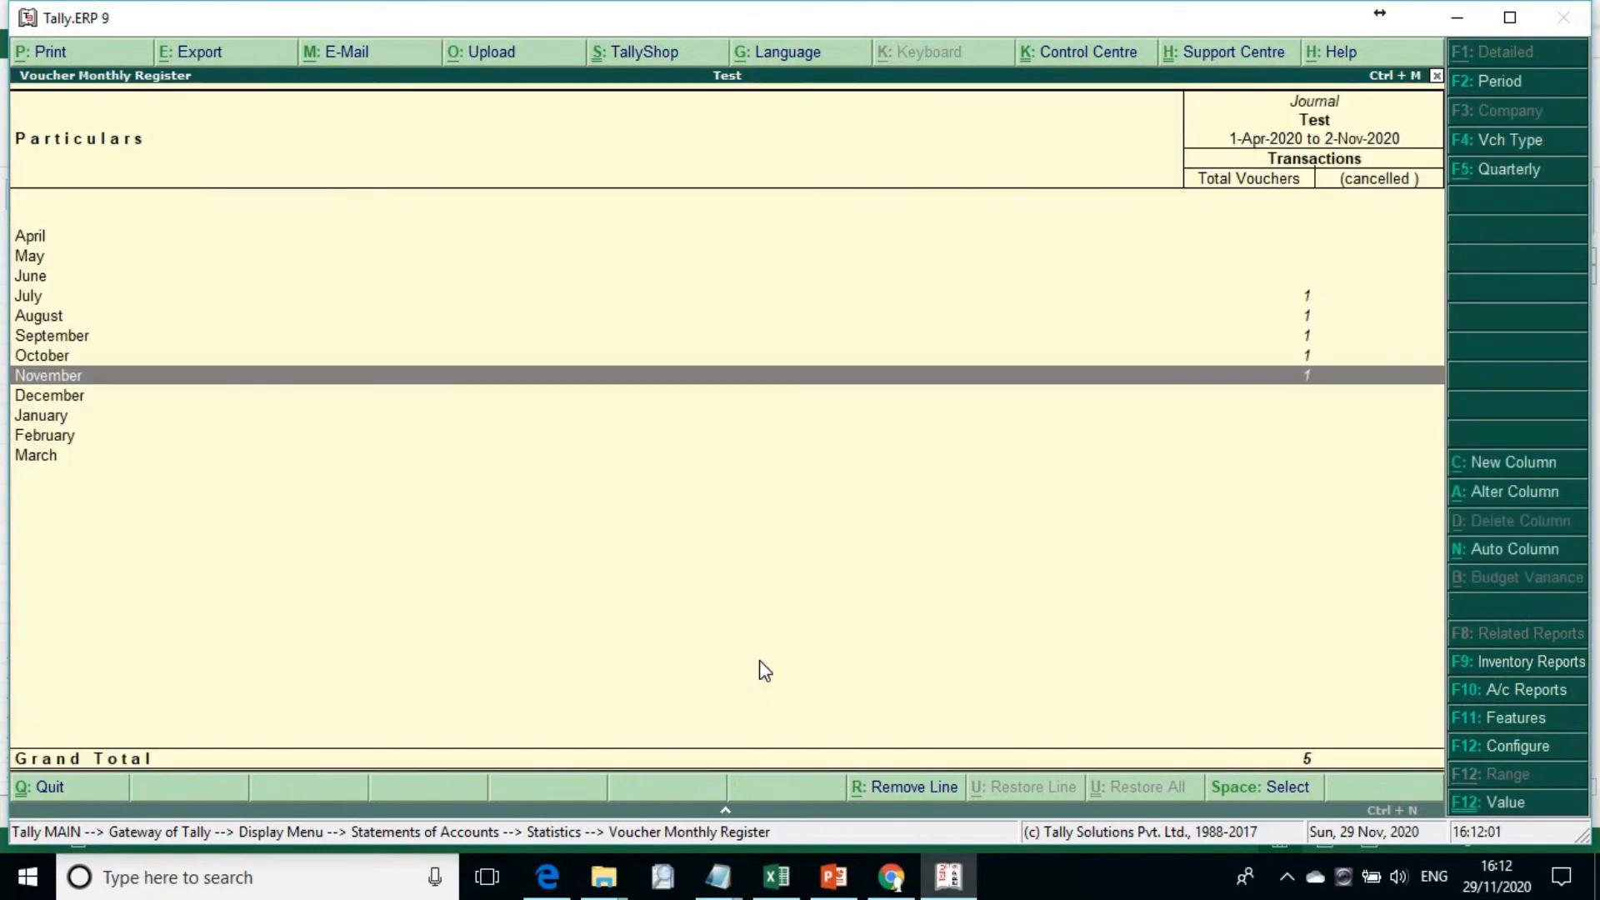
key(Escape)
Step: Switch to Excel and send the receipt sheet's entries to Tally as receipt vouchers
key(alt+Tab)
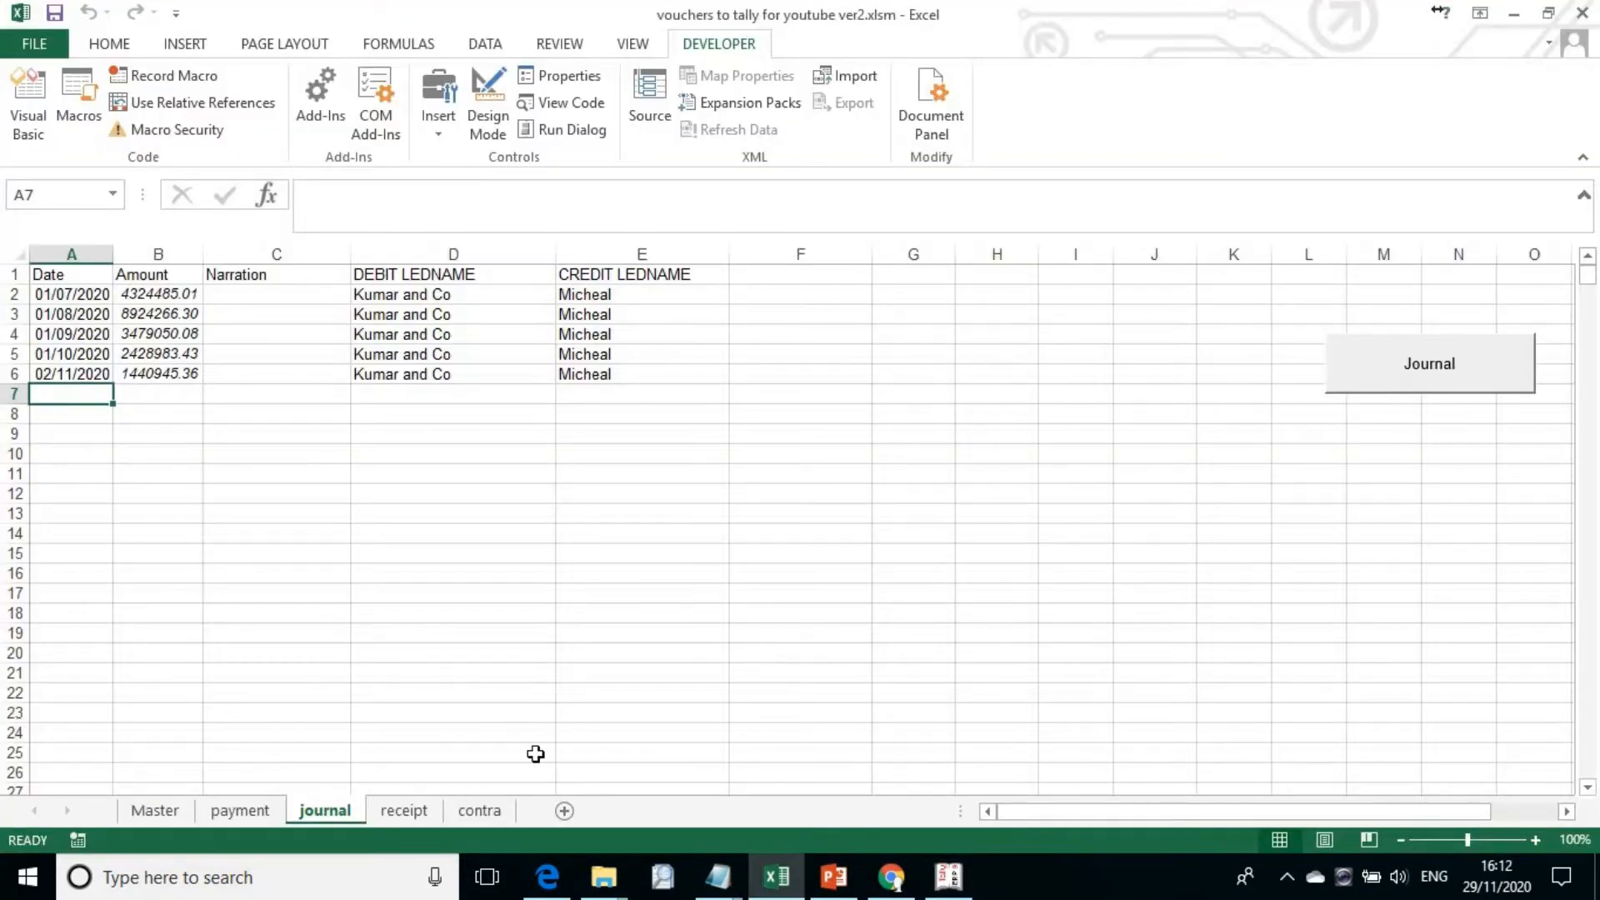
click(404, 809)
click(371, 355)
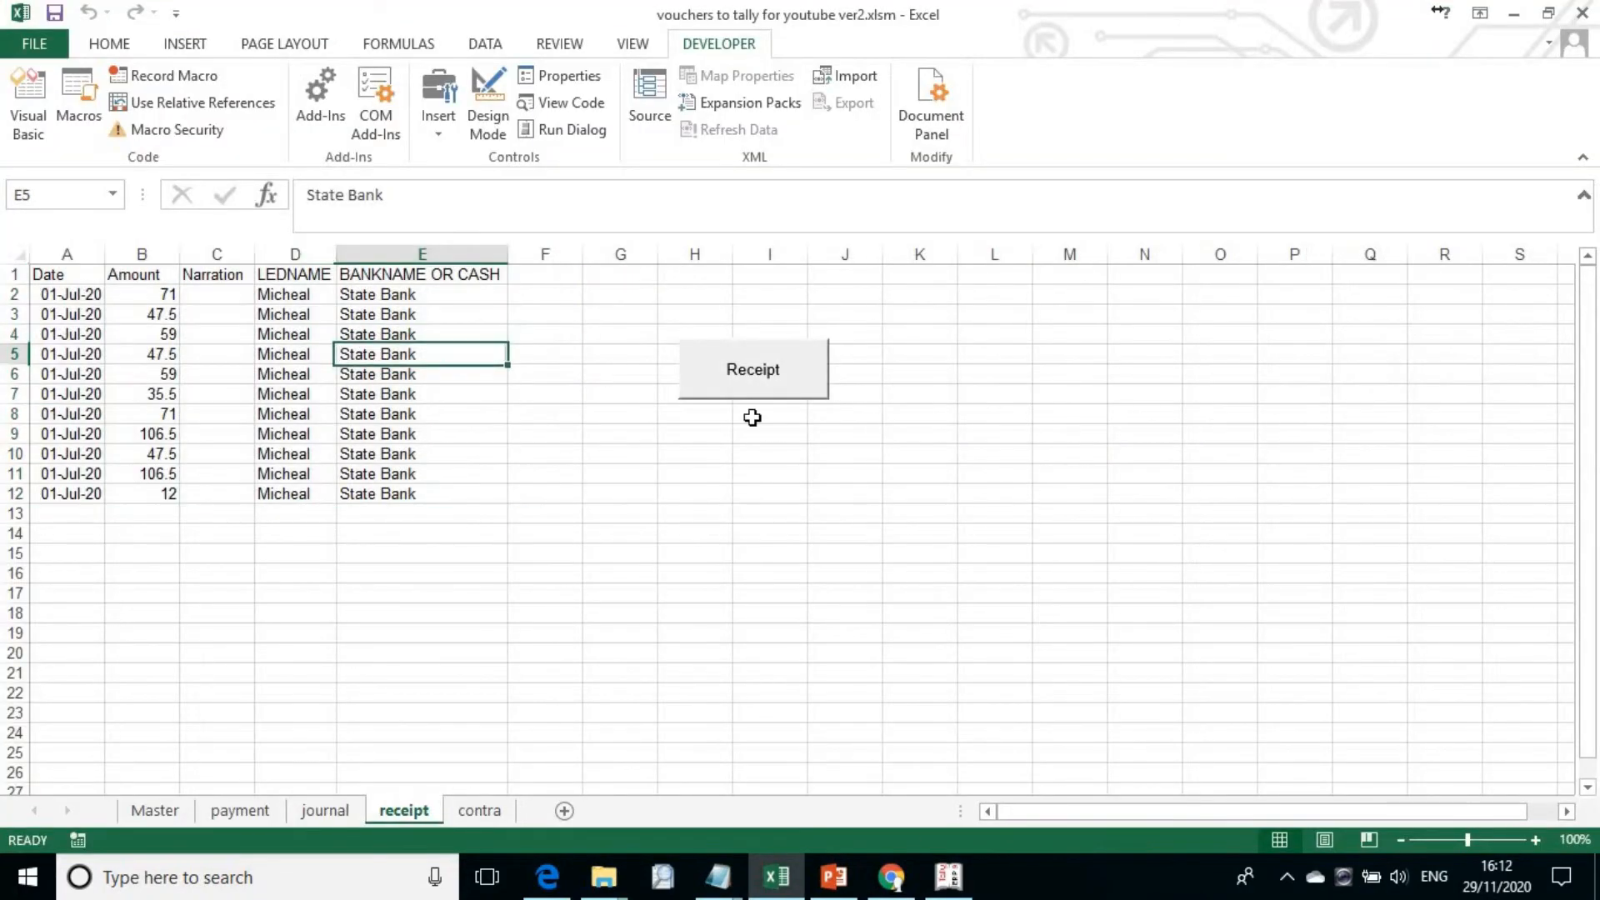
click(744, 372)
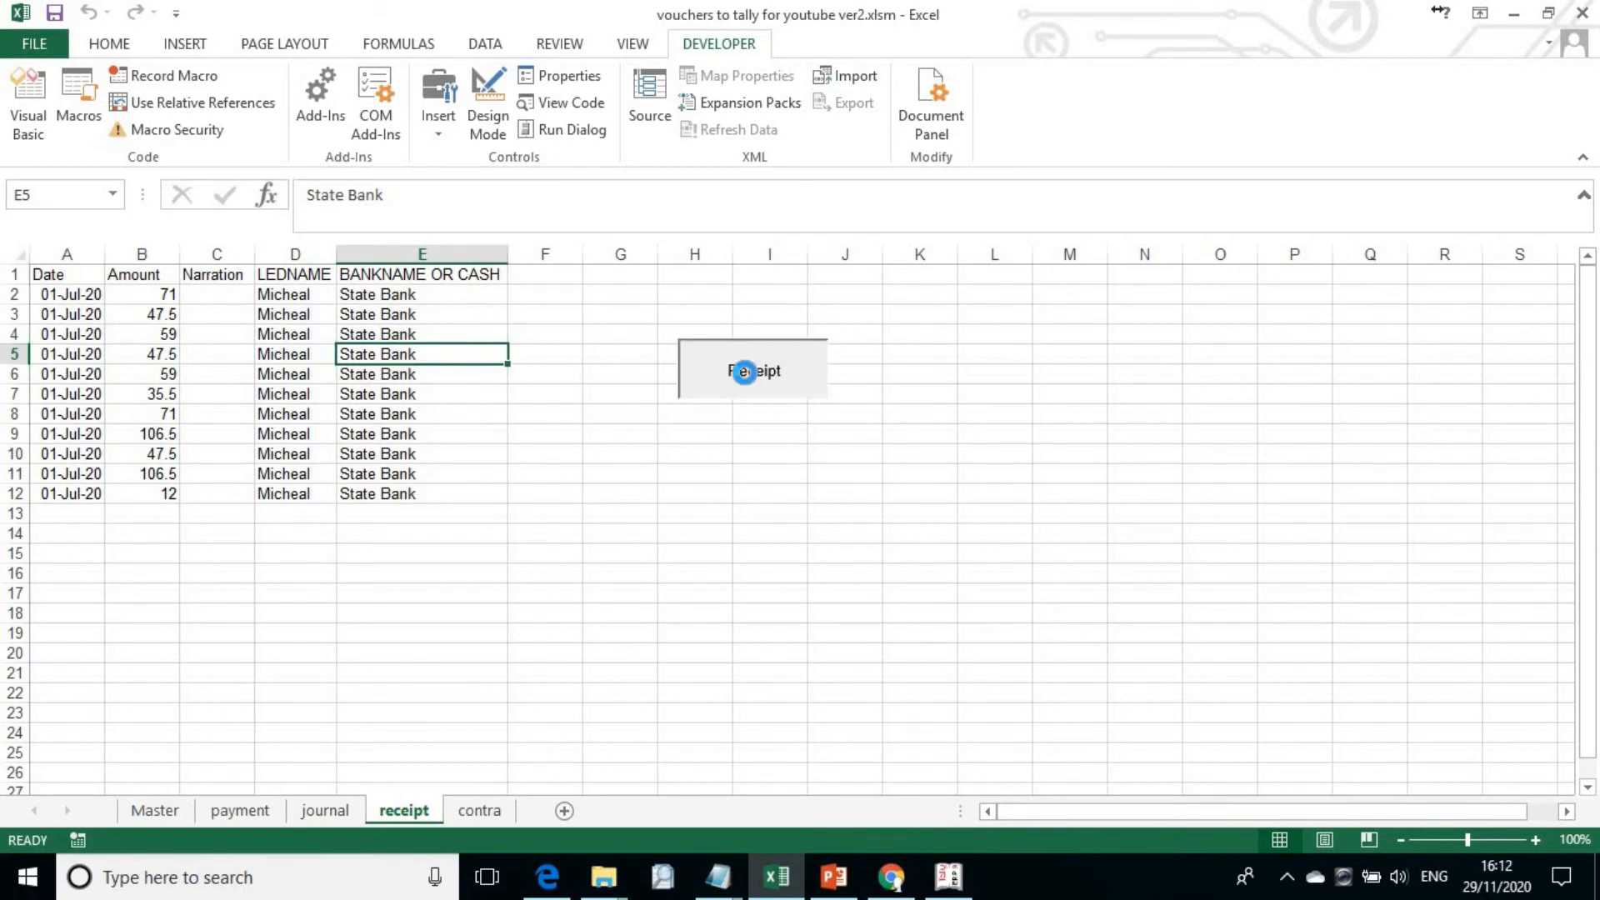
click(854, 500)
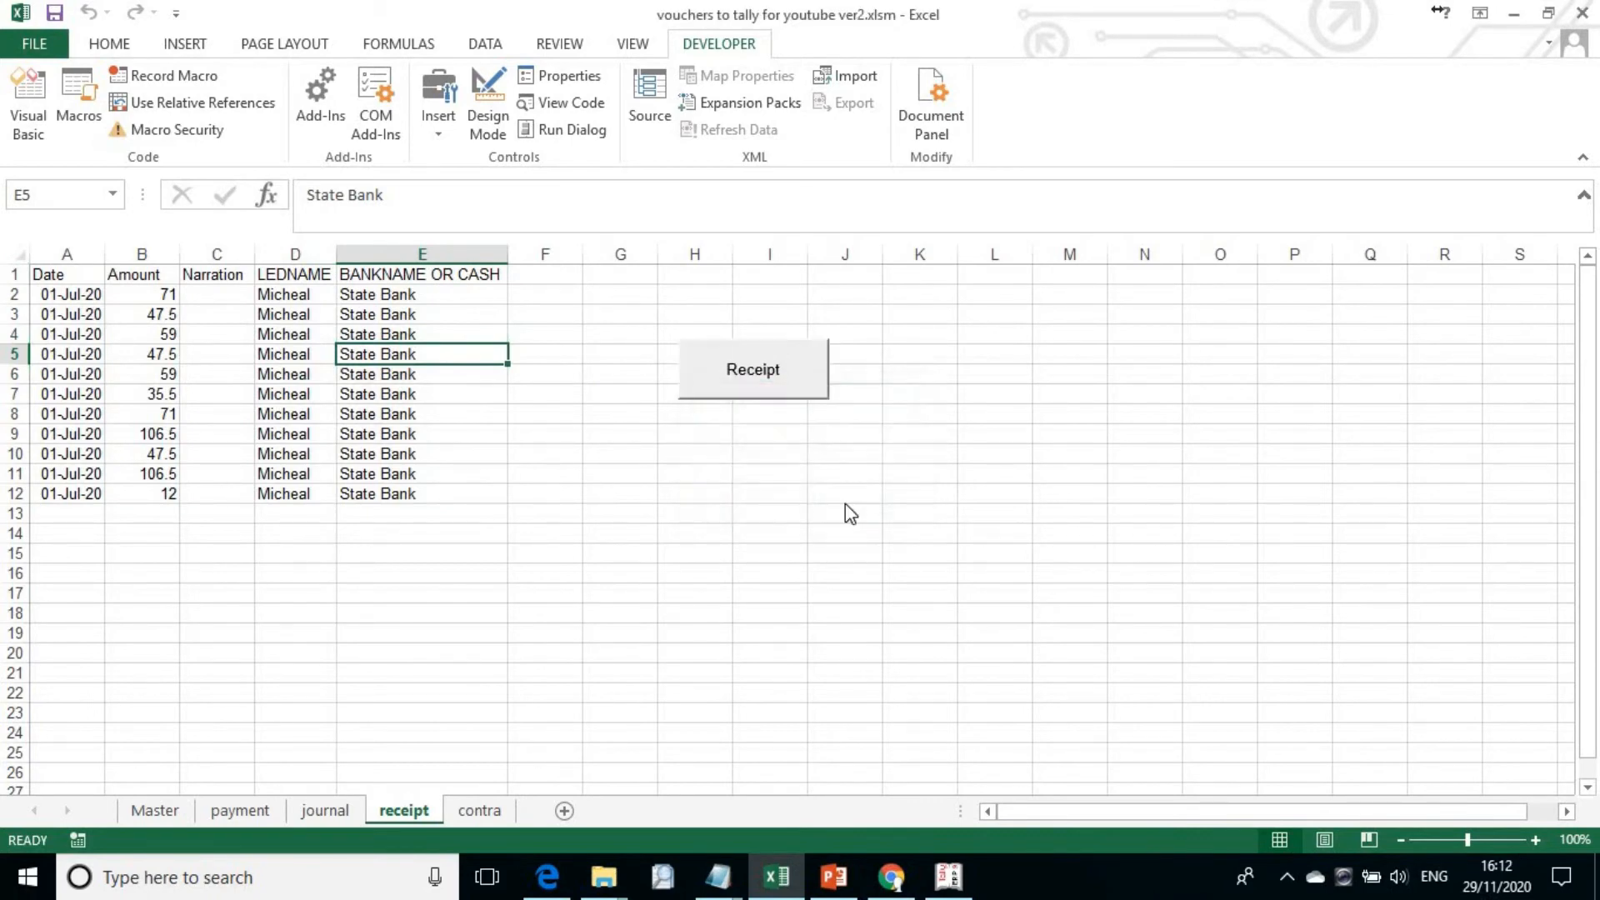
Step: Switch to Tally.ERP 9 and check the Receipt voucher count in the Statistics report
key(alt+Tab)
key(Down)
key(Down)
key(Down)
key(Down)
key(Down)
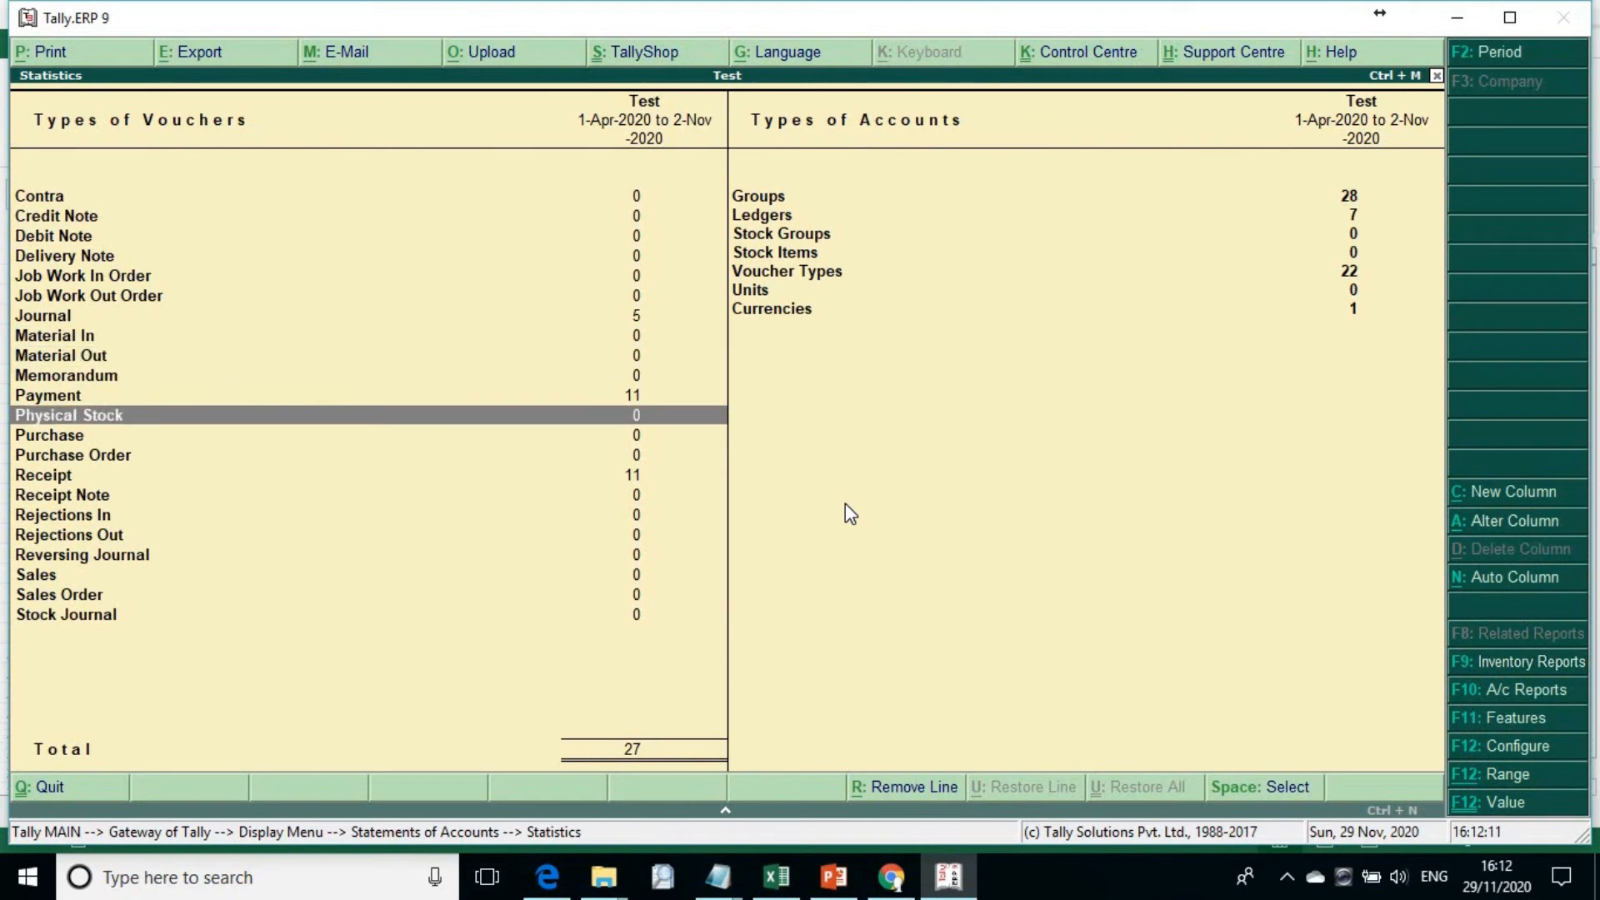
key(Down)
key(Down)
key(Down)
Step: Switch to Excel and send the contra sheet's HDFC Bank to State Bank entry to Tally as a contra voucher
key(alt+Tab)
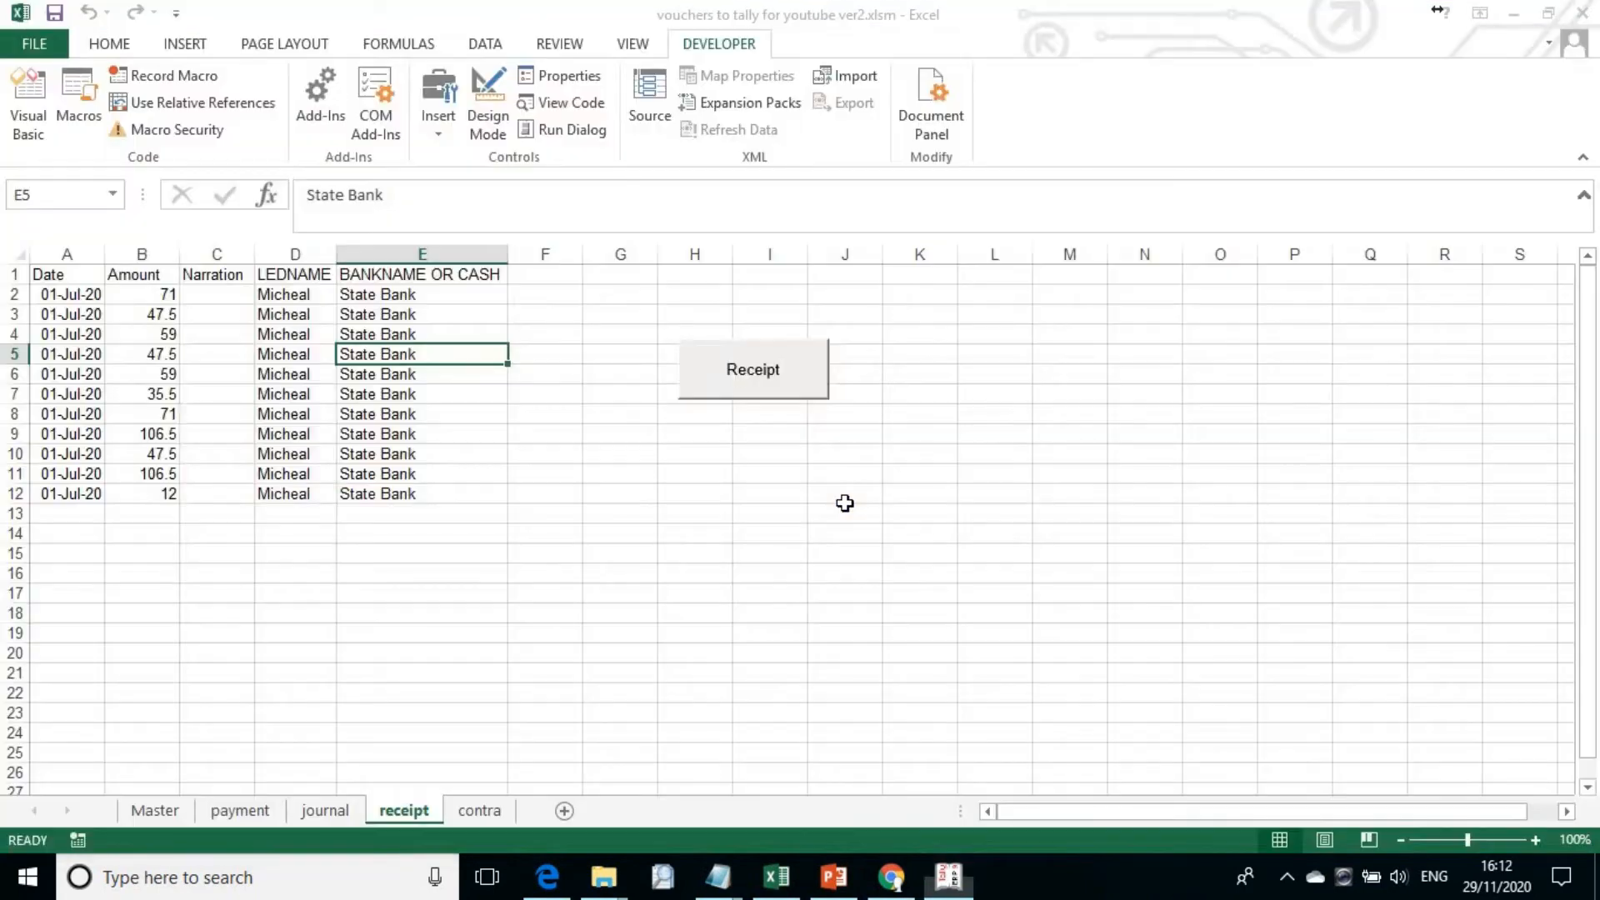
click(480, 811)
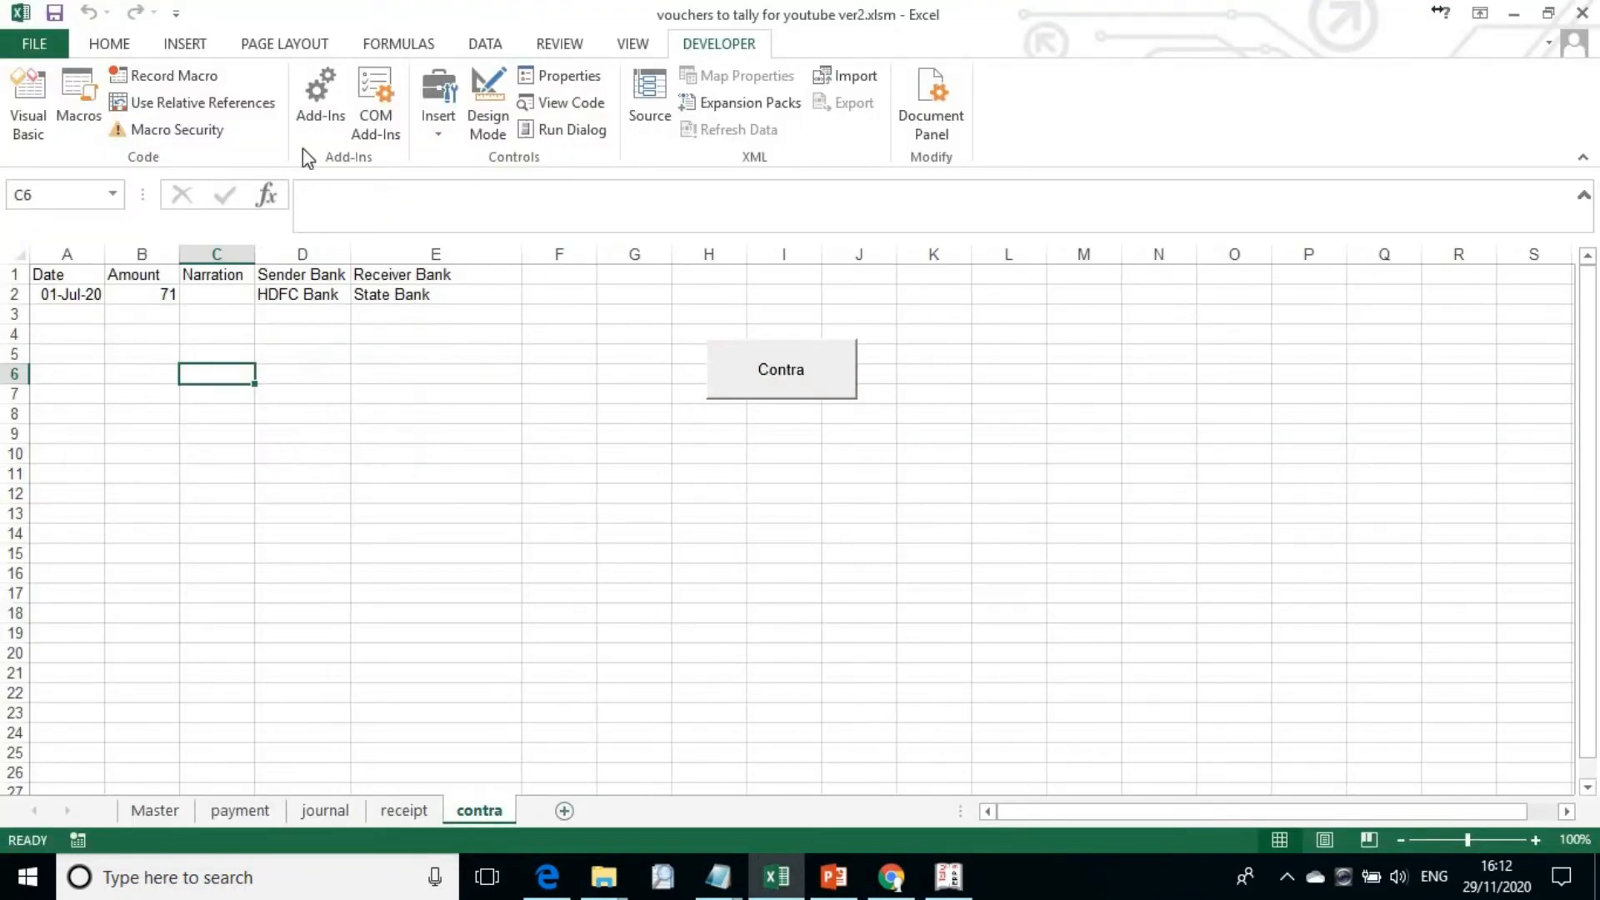
click(774, 379)
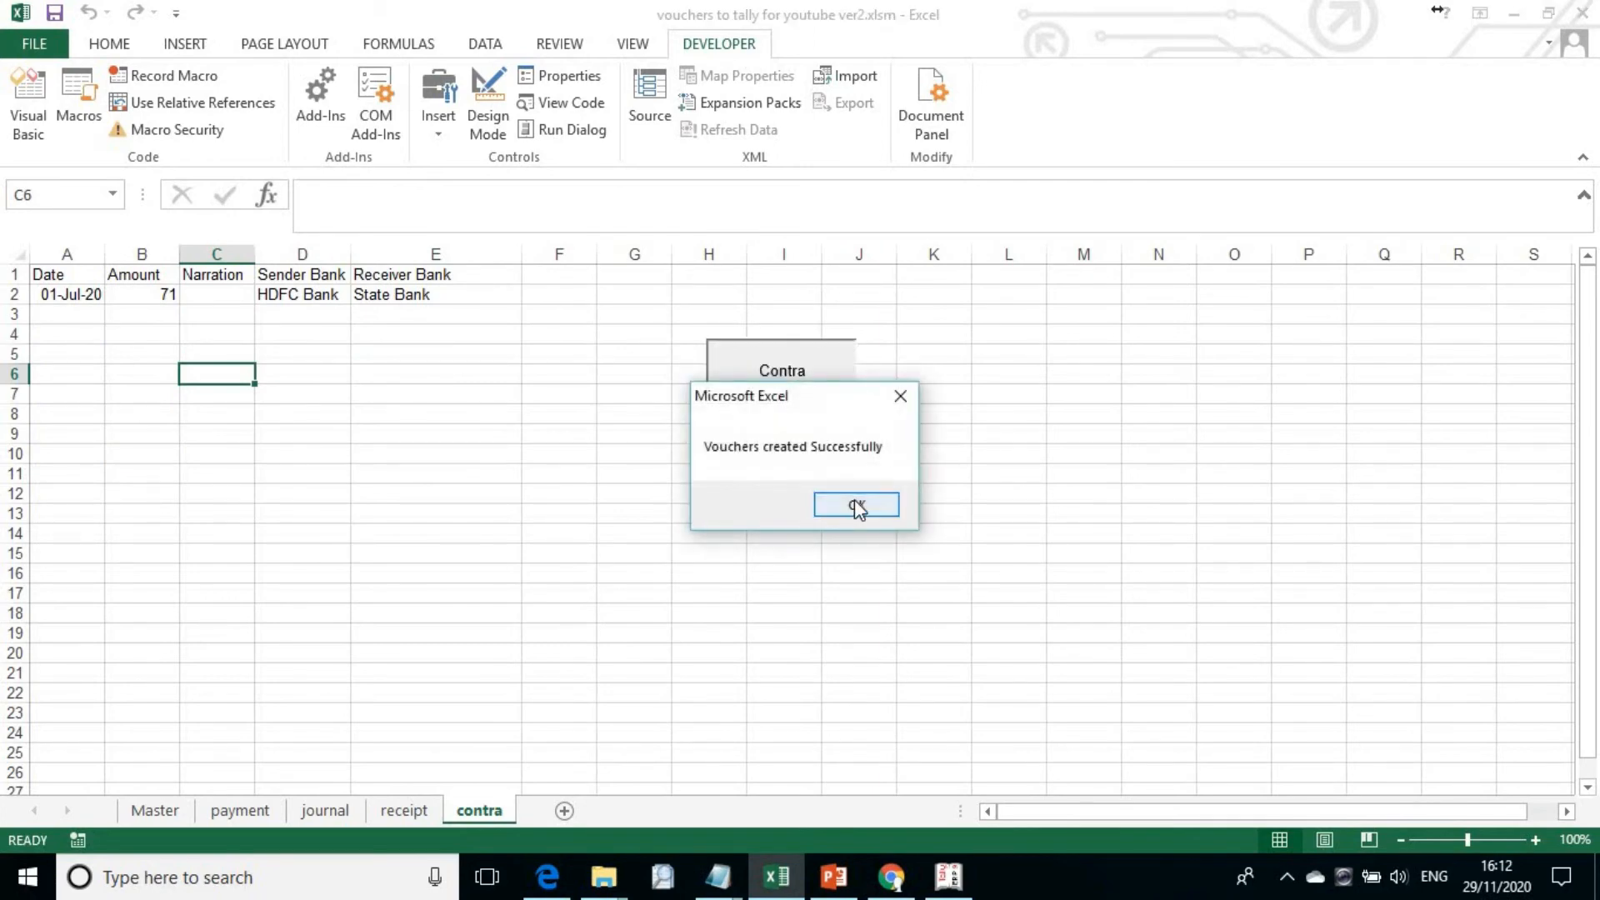
click(856, 505)
Step: Switch to Tally.ERP 9 and open the 1-7-2020 HDFC Bank contra voucher from the Statistics report
key(alt+Tab)
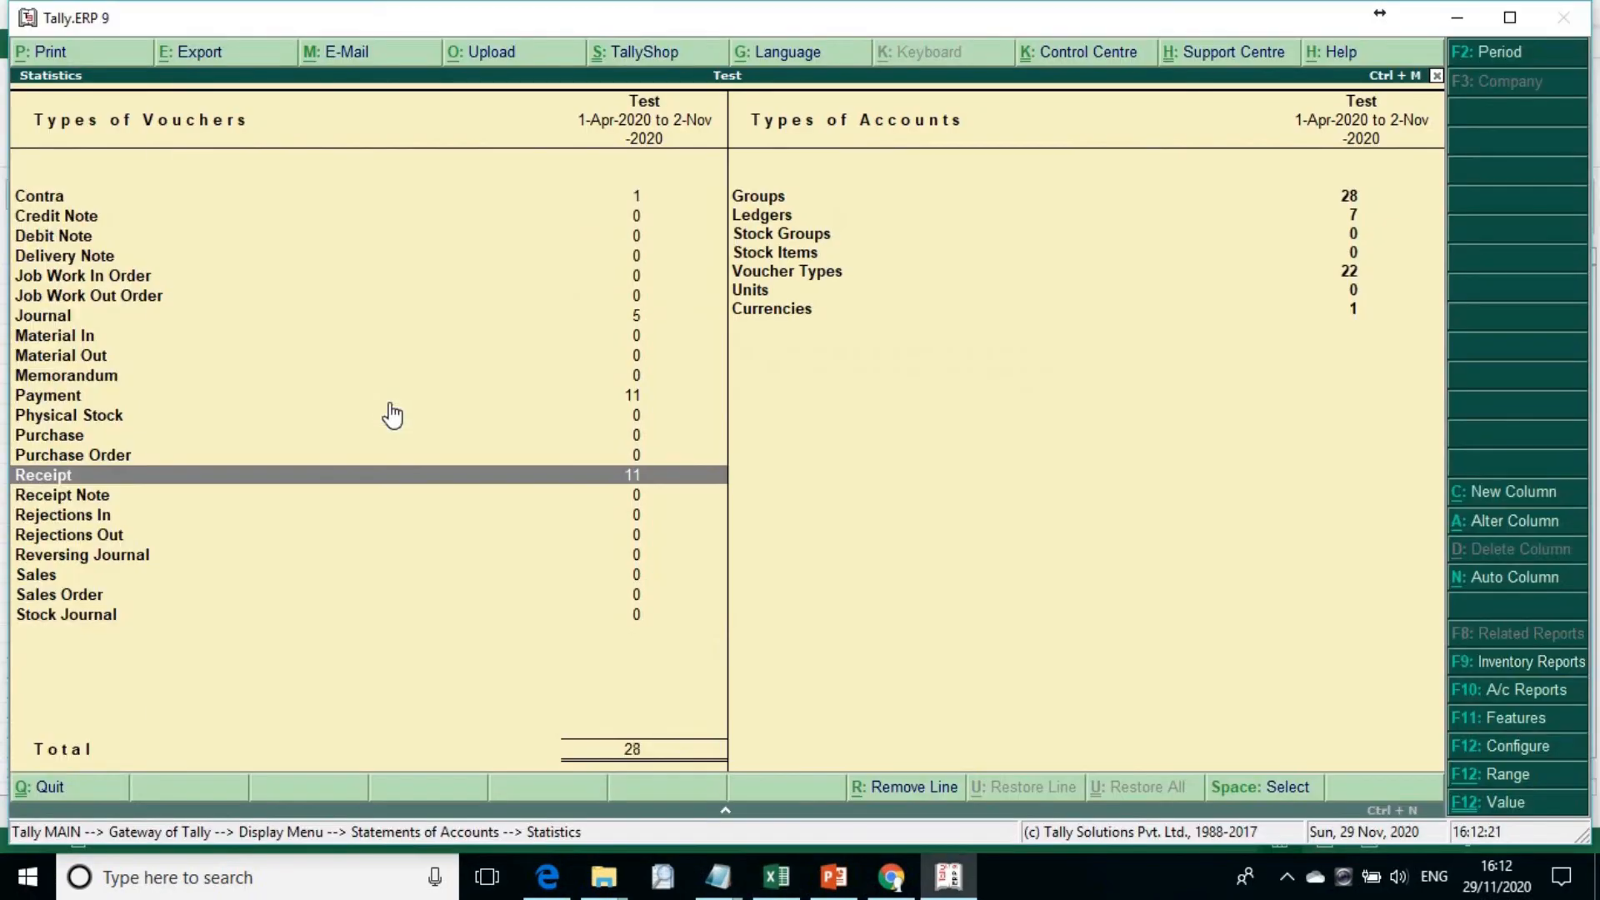
key(Up)
key(Up)
key(Up)
key(Up)
key(Up)
key(Up)
key(Up)
key(Up)
key(Up)
key(Up)
key(Up)
key(Up)
key(Up)
key(Up)
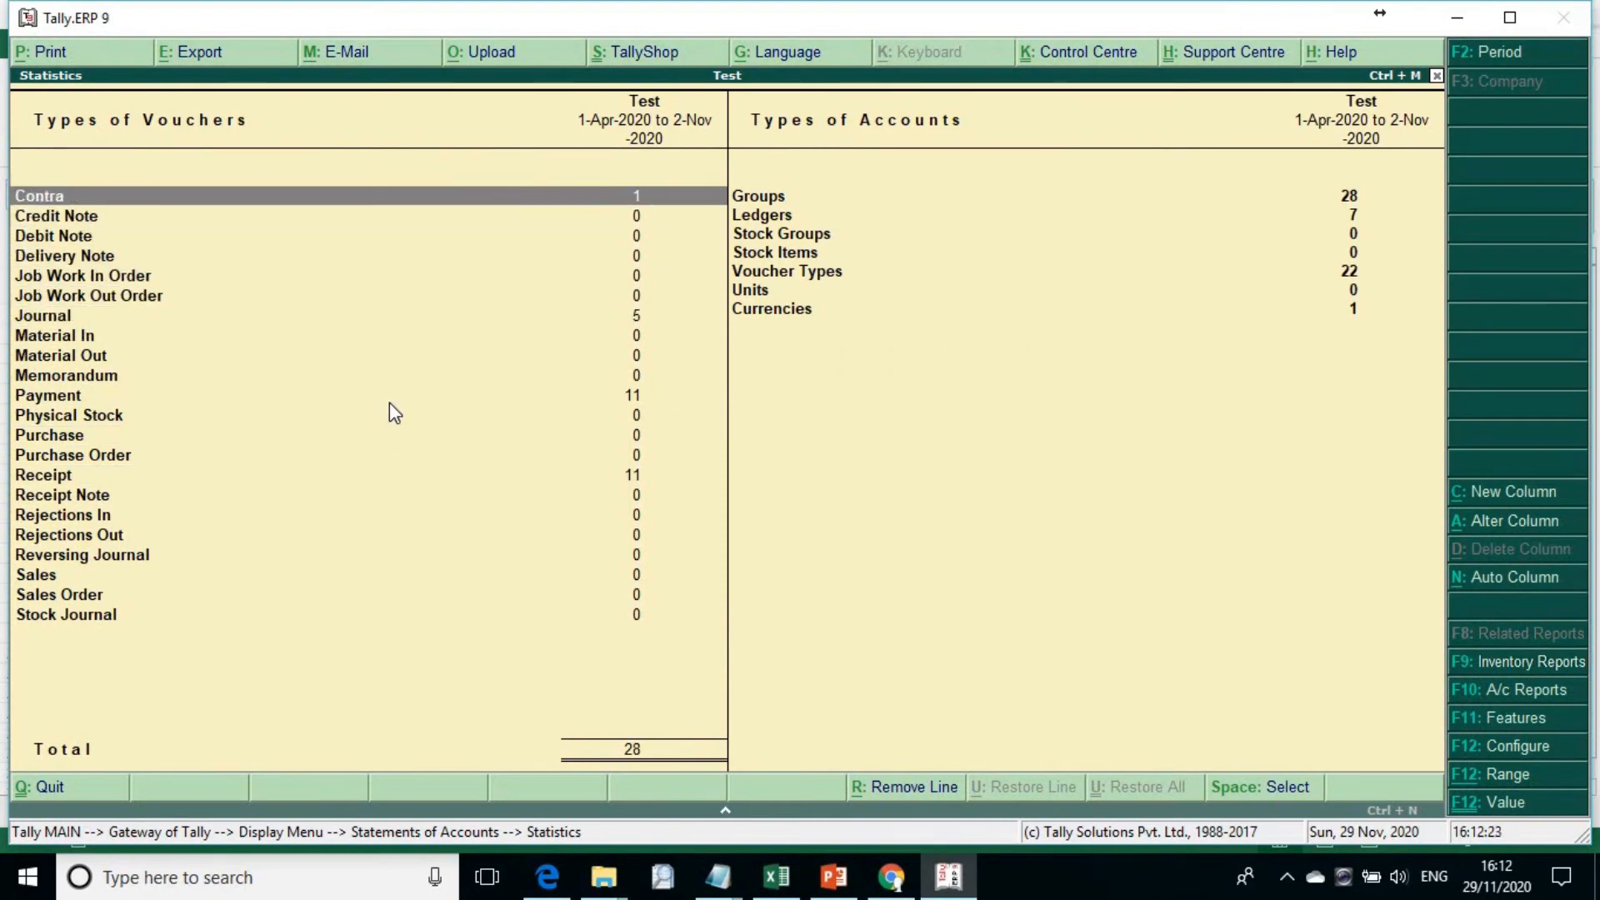
key(Return)
key(Up)
key(Up)
key(Up)
key(Up)
key(Return)
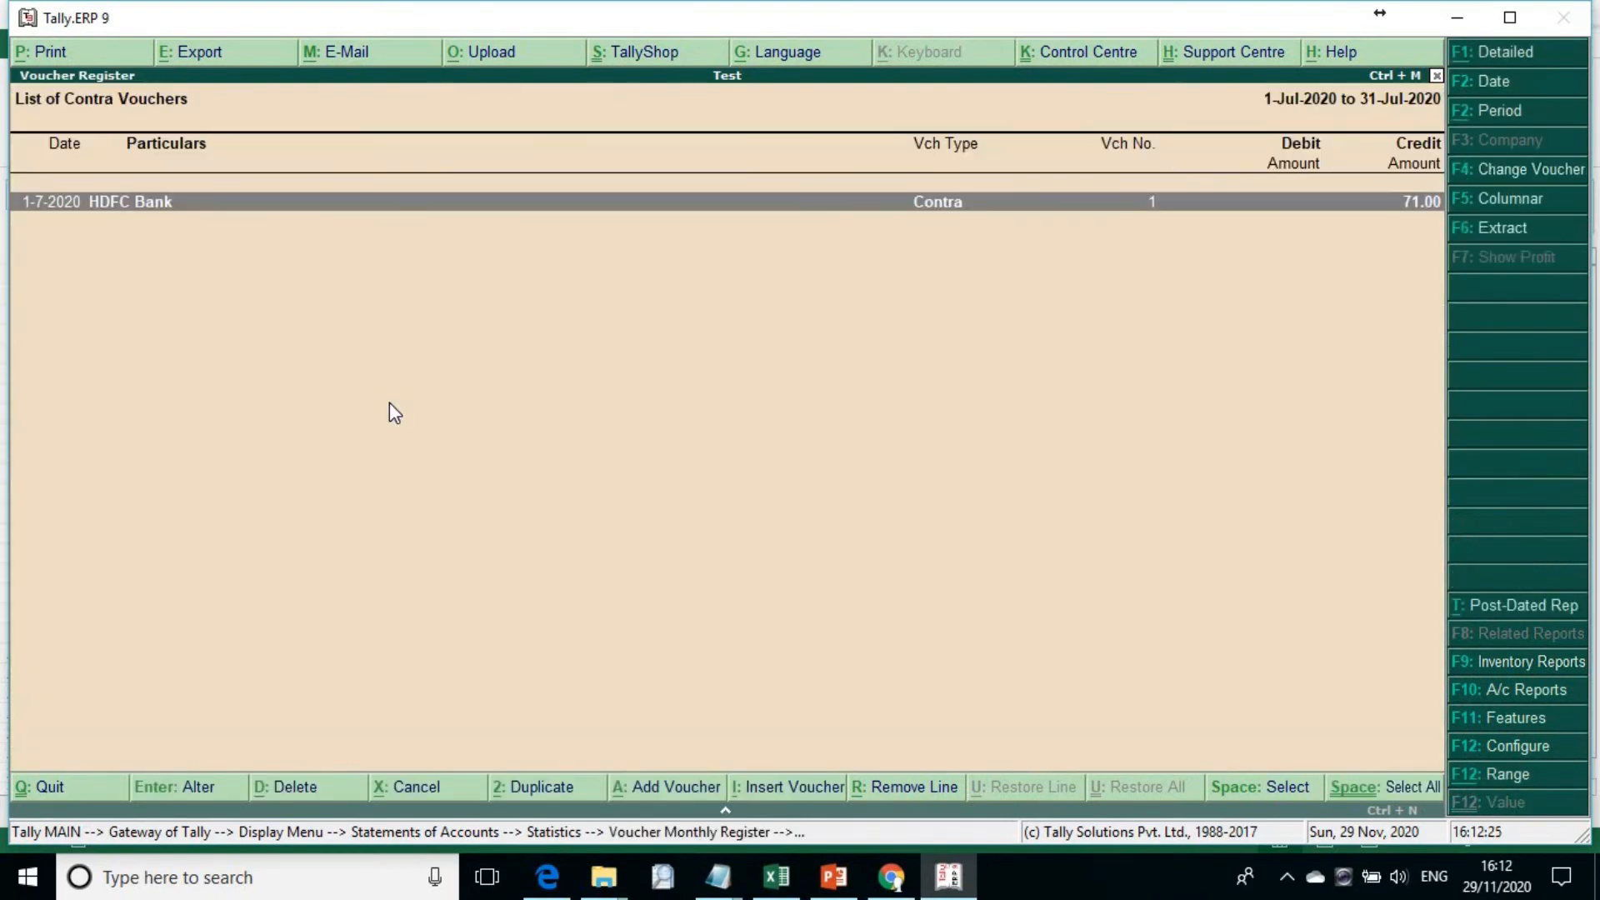
key(Return)
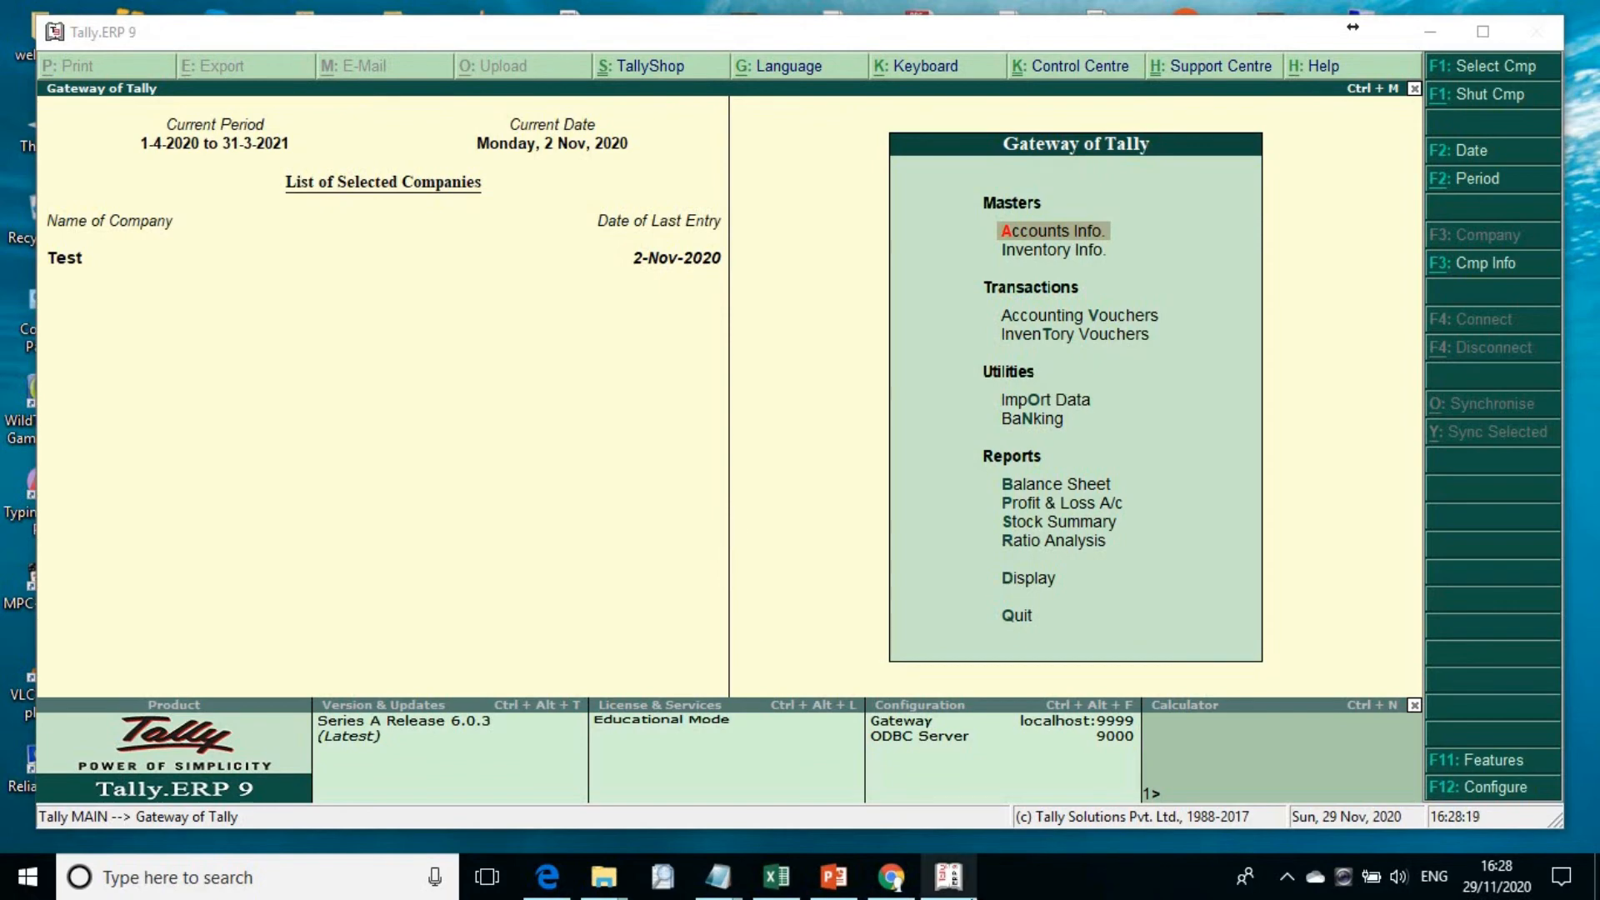
Step: Start a second Tally.ERP 9 instance and quit it from the startup screen
mouse_move(892, 881)
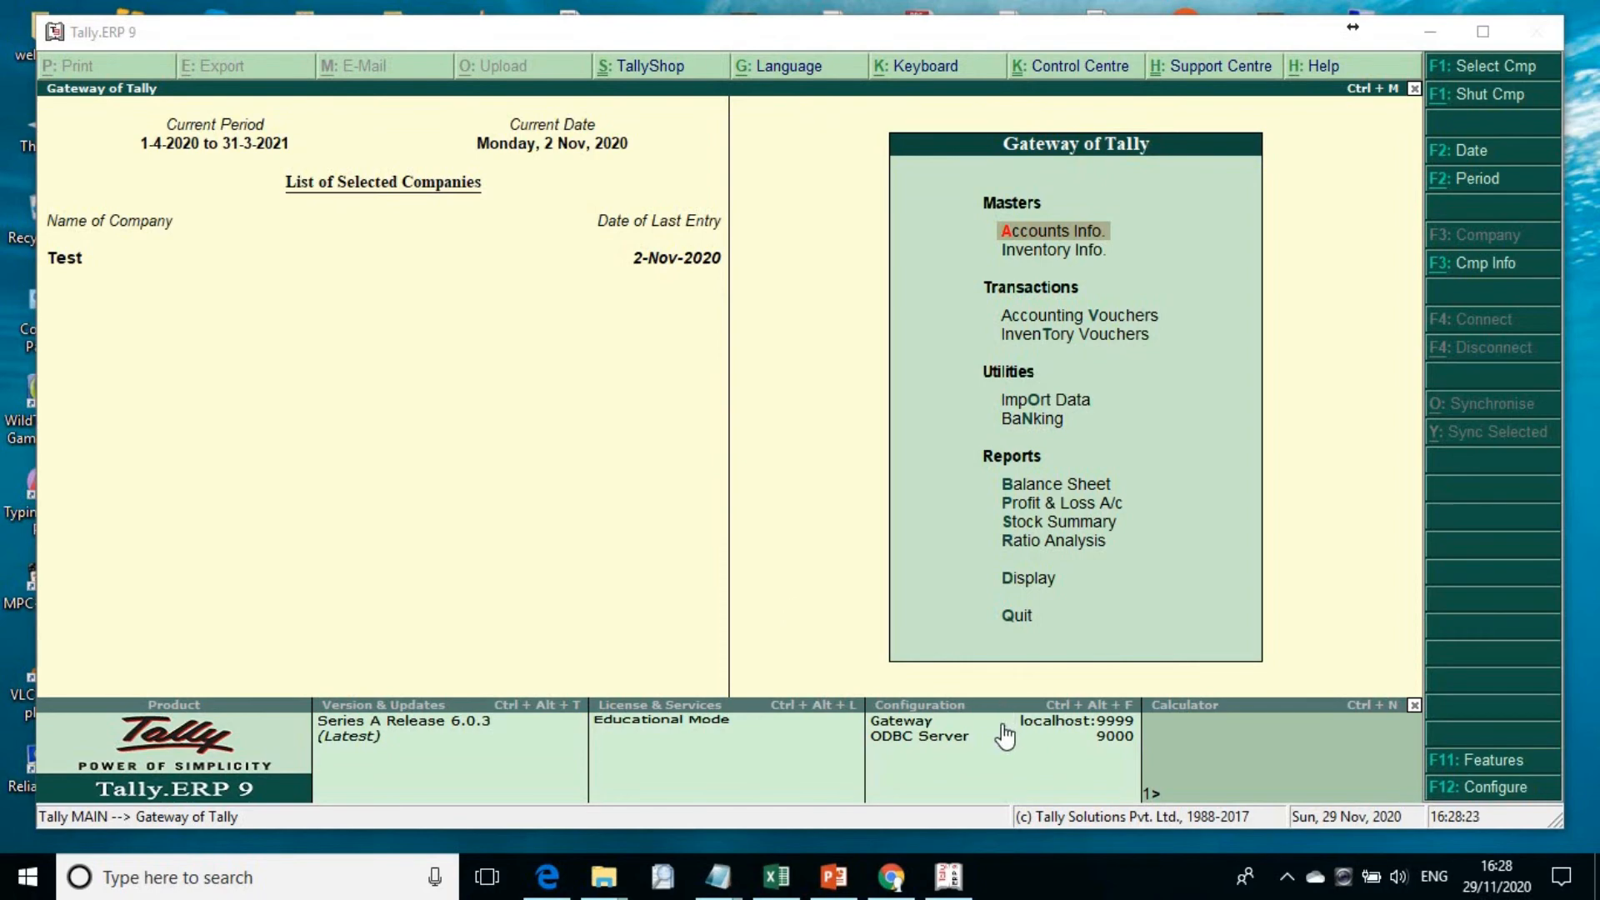
click(204, 869)
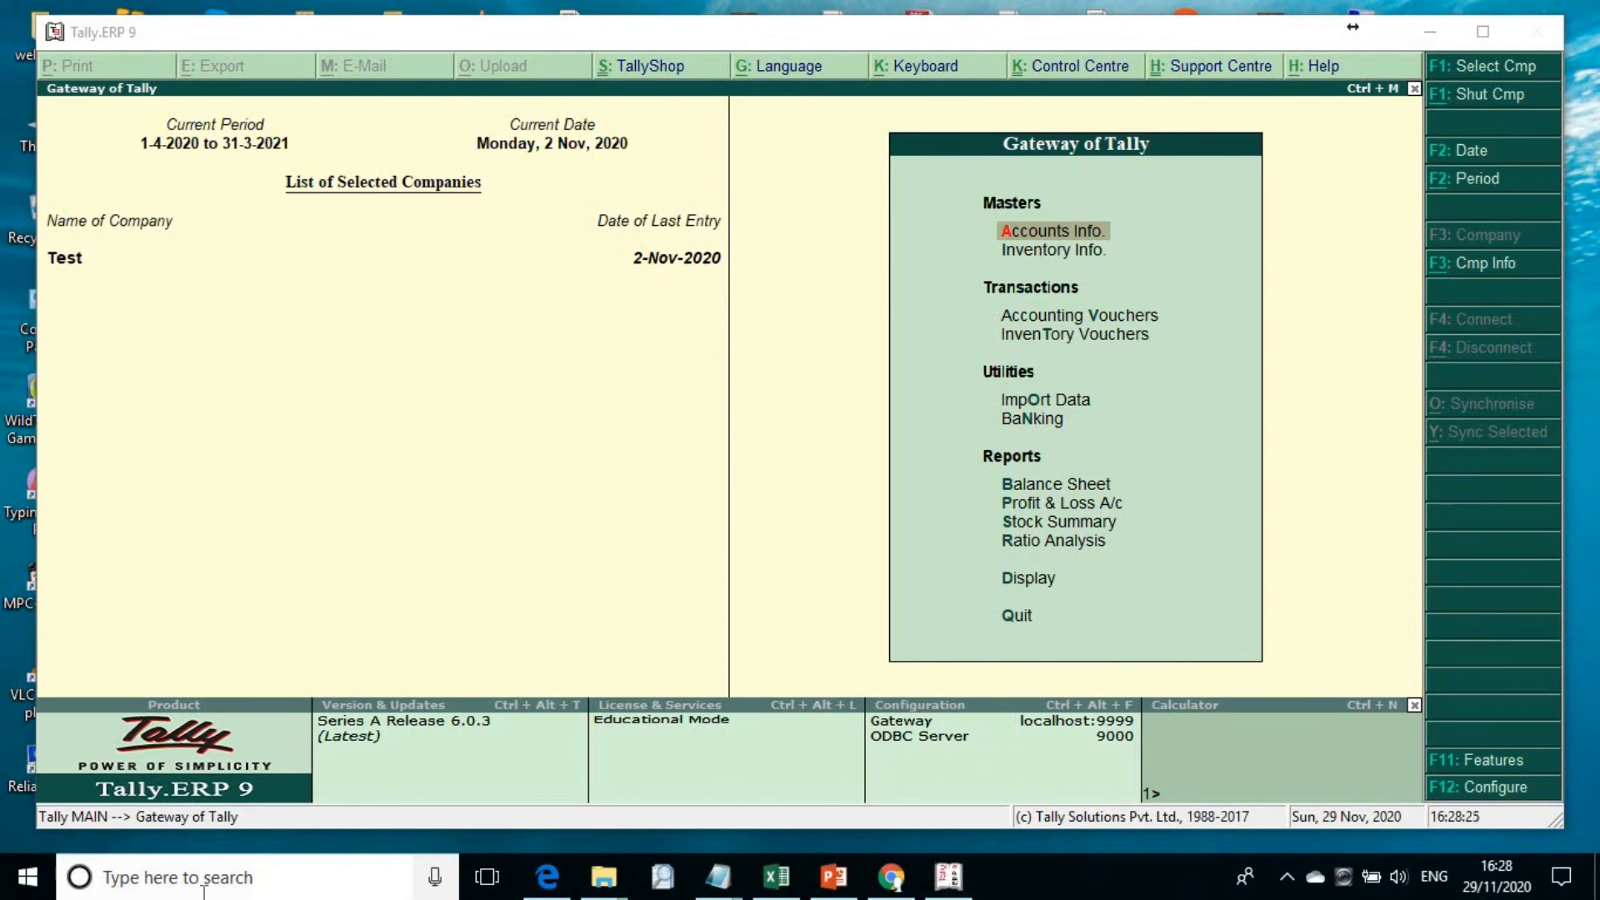
text(tally)
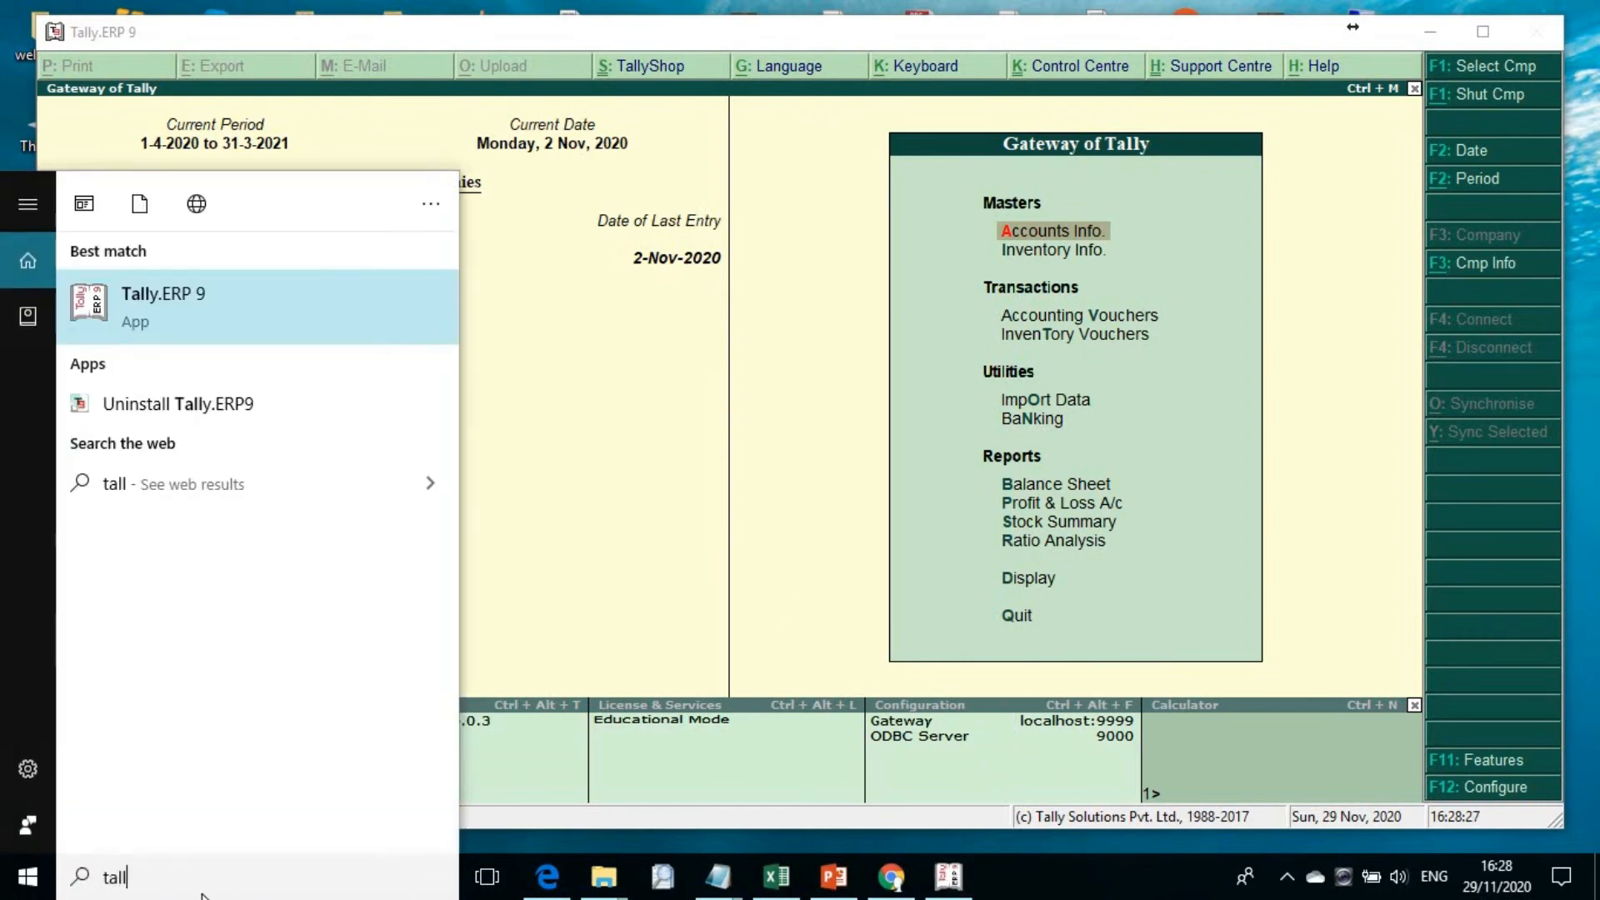
click(147, 301)
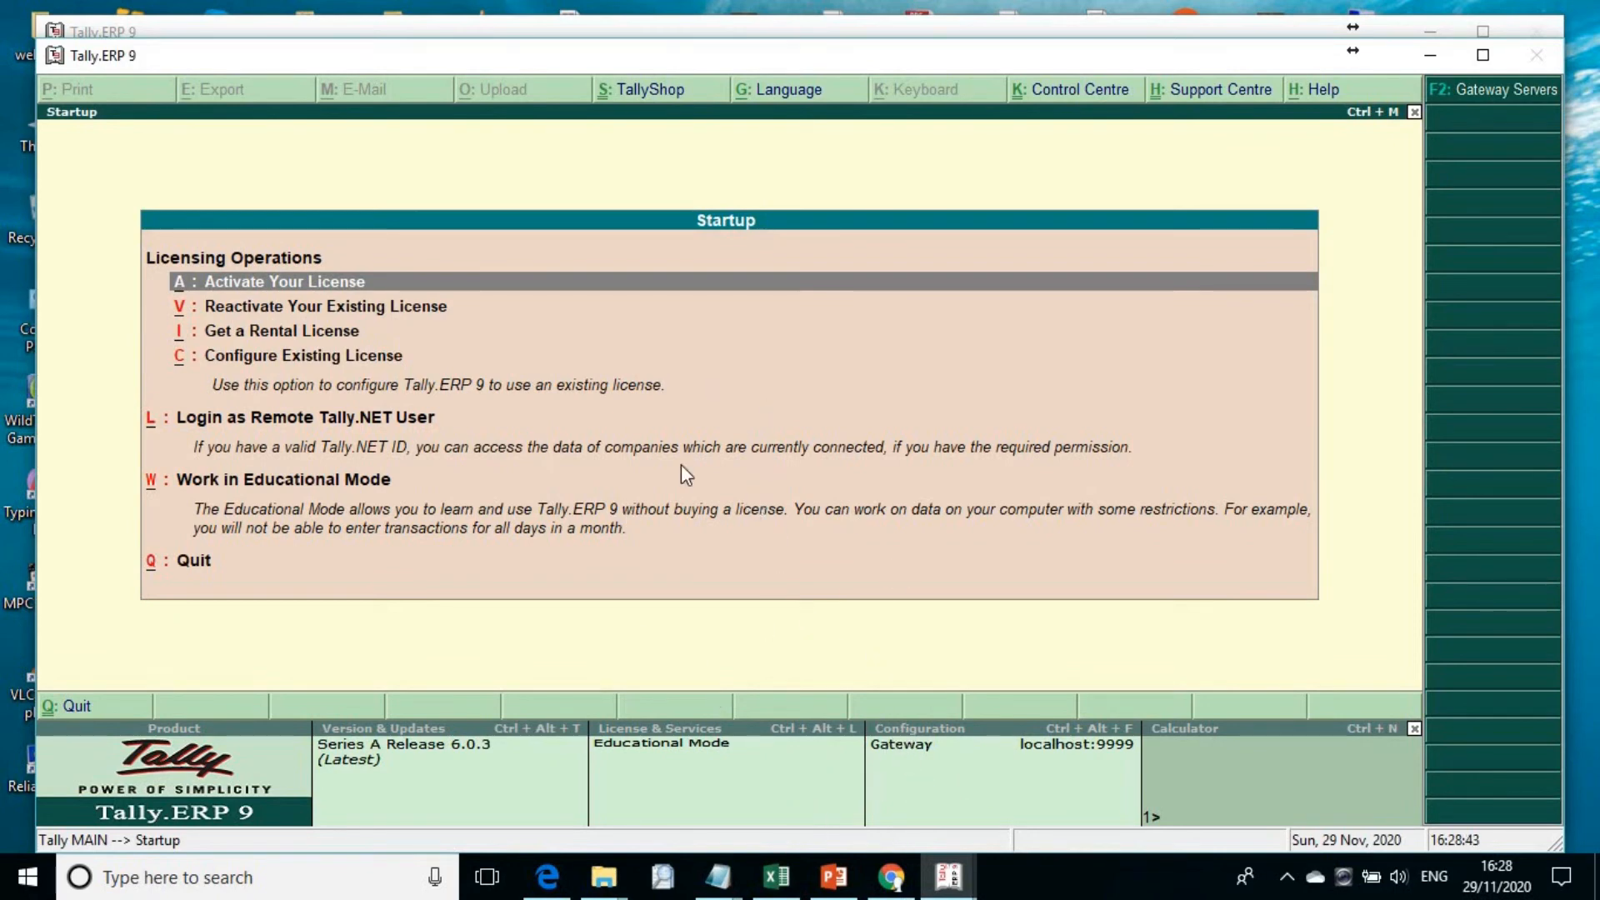
key(Escape)
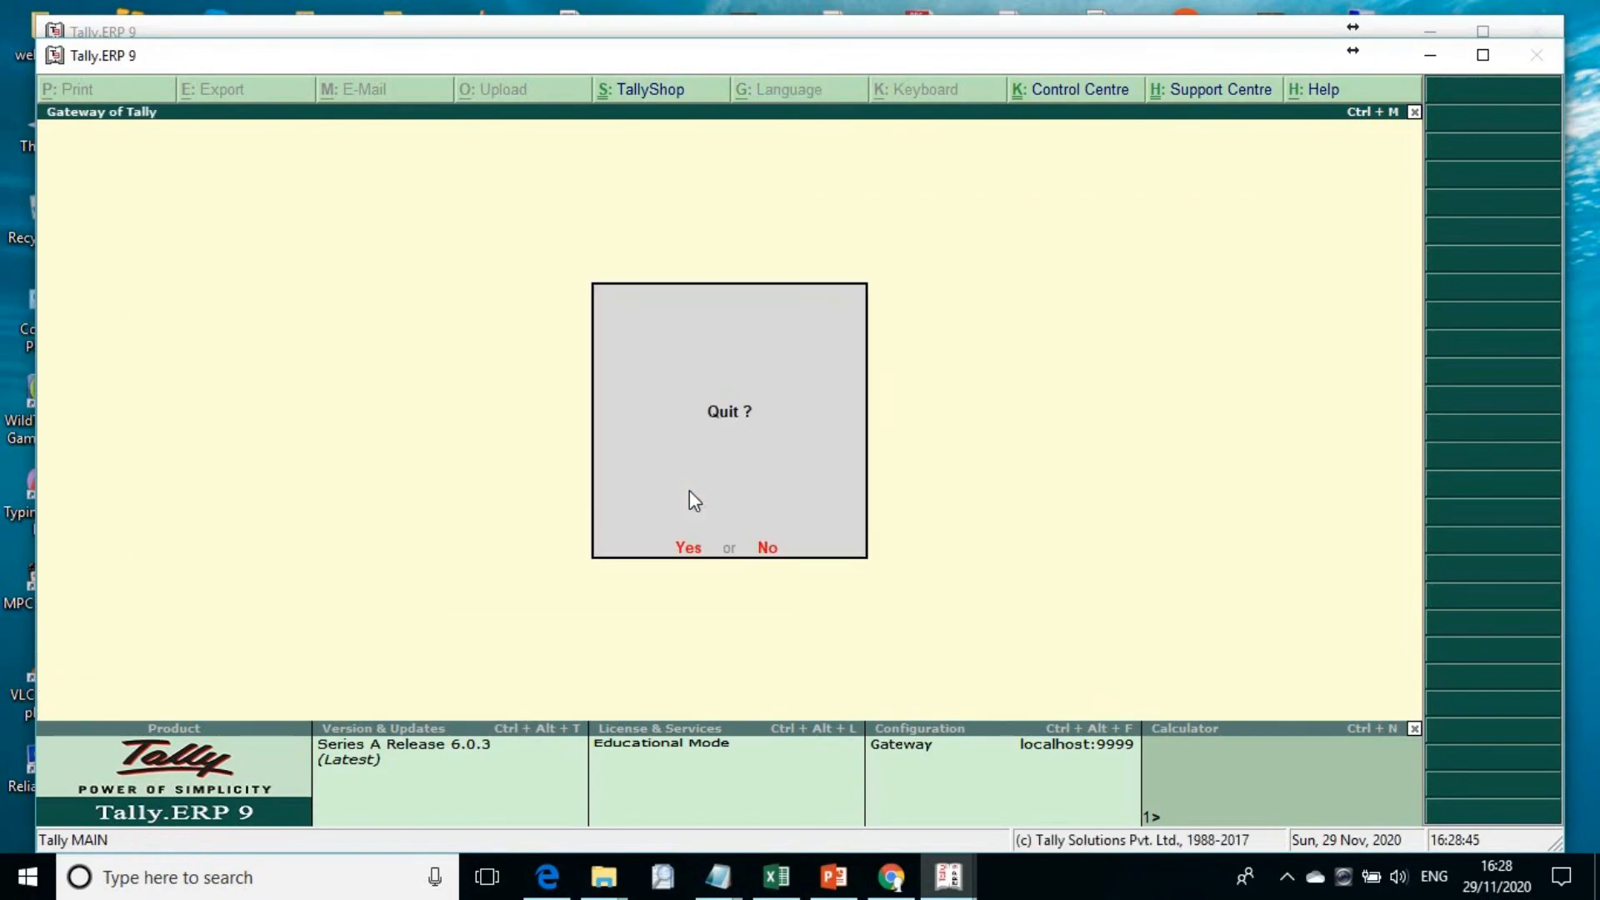
key(Return)
Step: Switch to Chrome and search Google for "excel to tally"
click(893, 893)
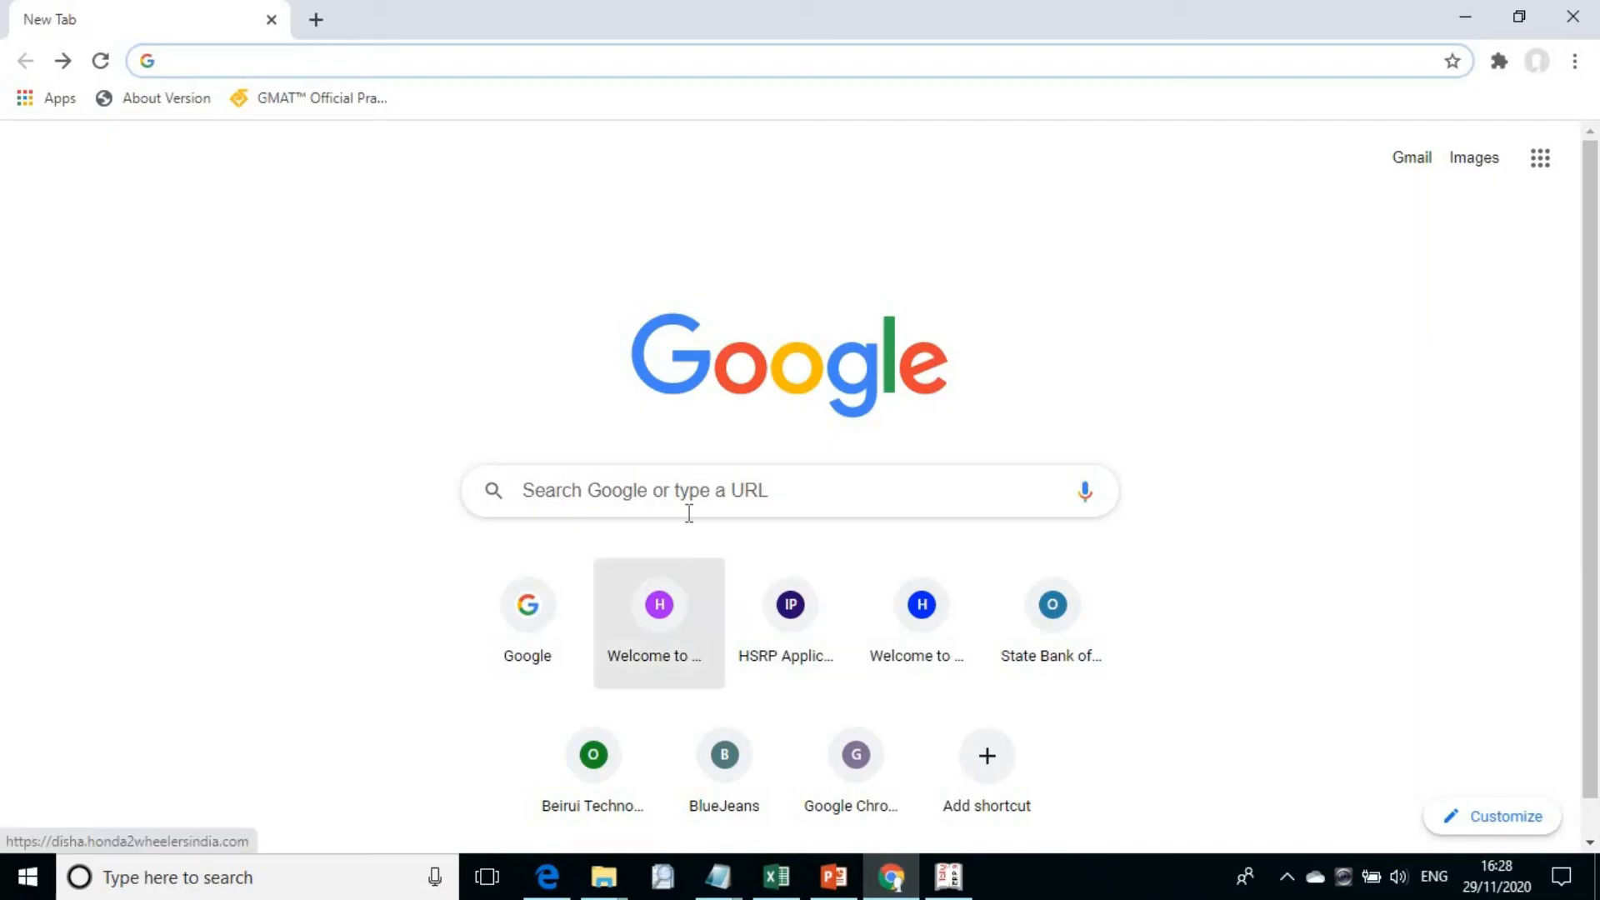
click(687, 523)
click(669, 491)
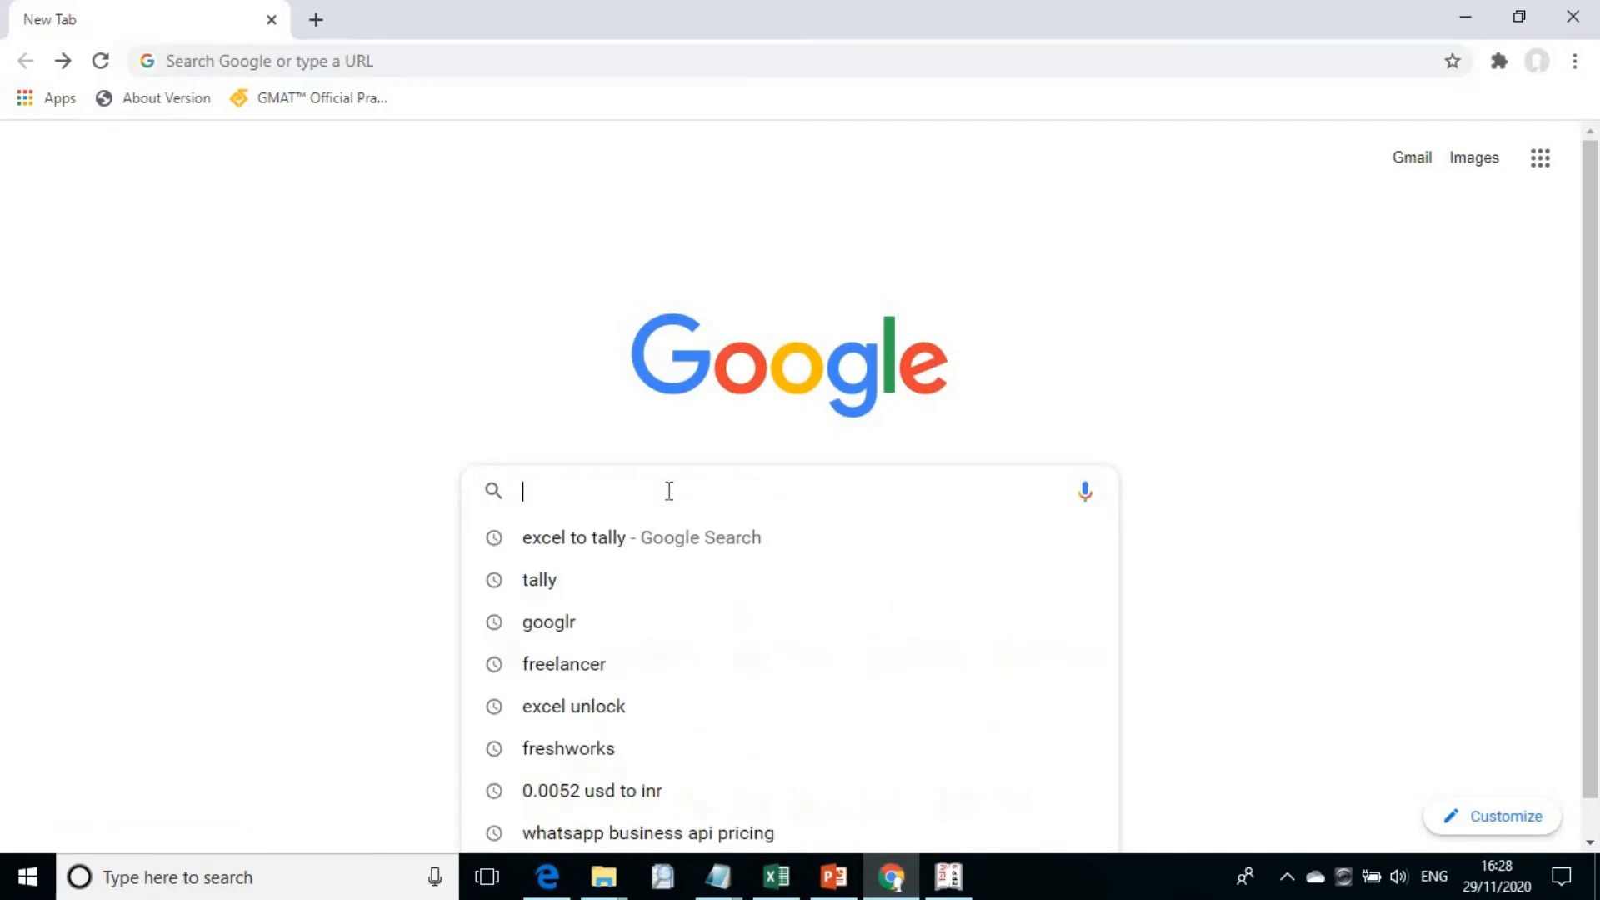
text(excel to tally)
key(Right)
key(Return)
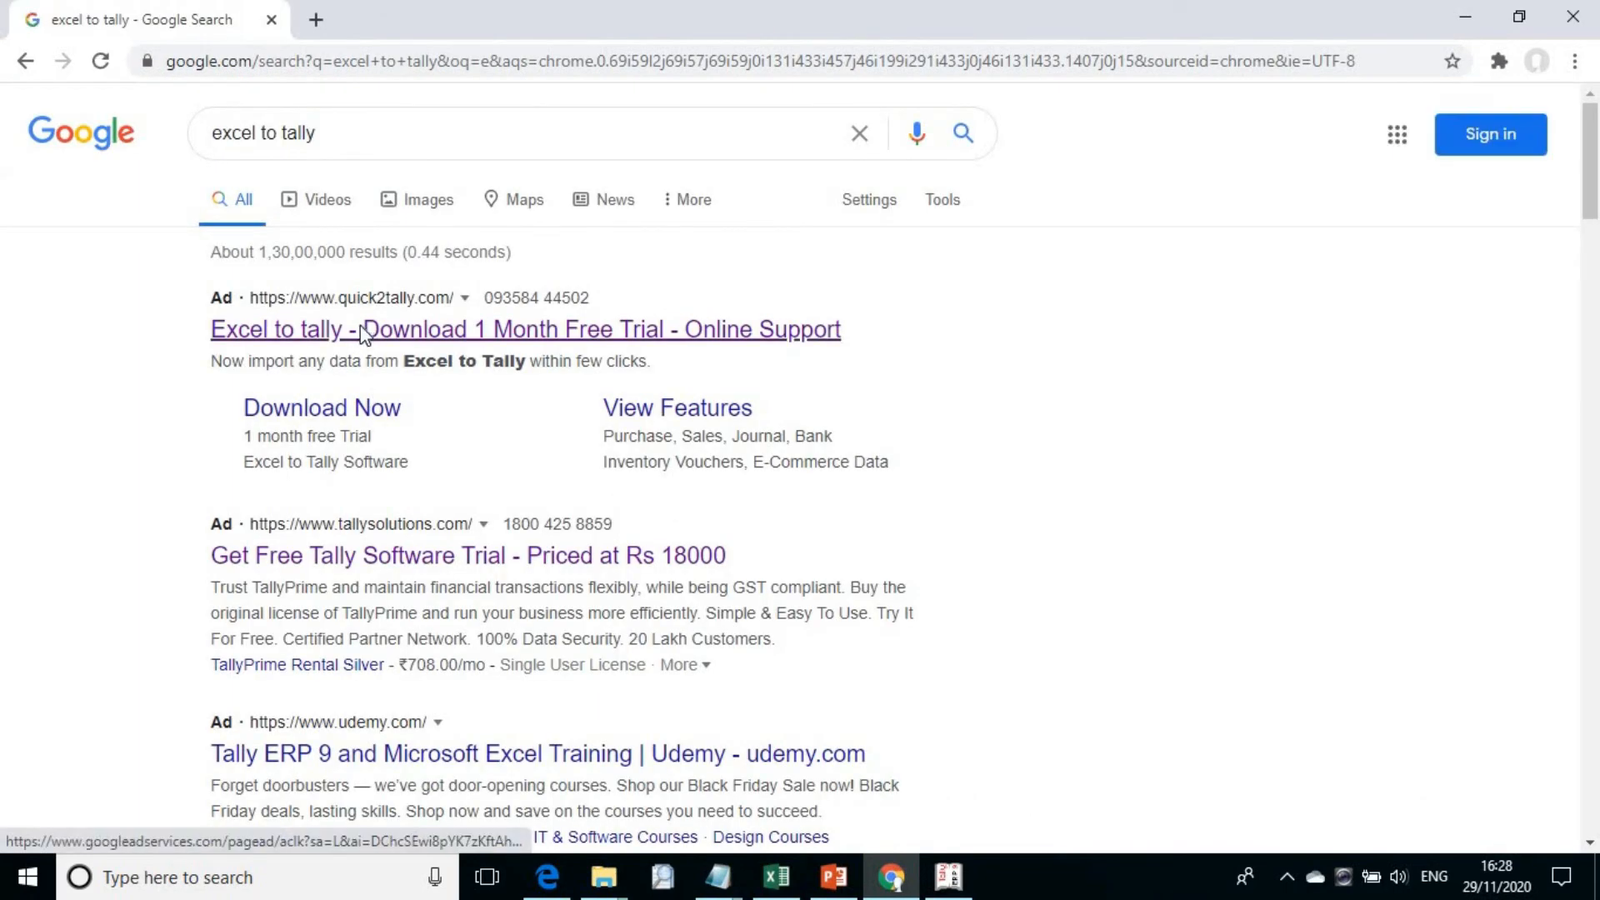
Step: Open the quick2tally.com search result in a new tab and switch to that tab
right_click(360, 327)
click(437, 345)
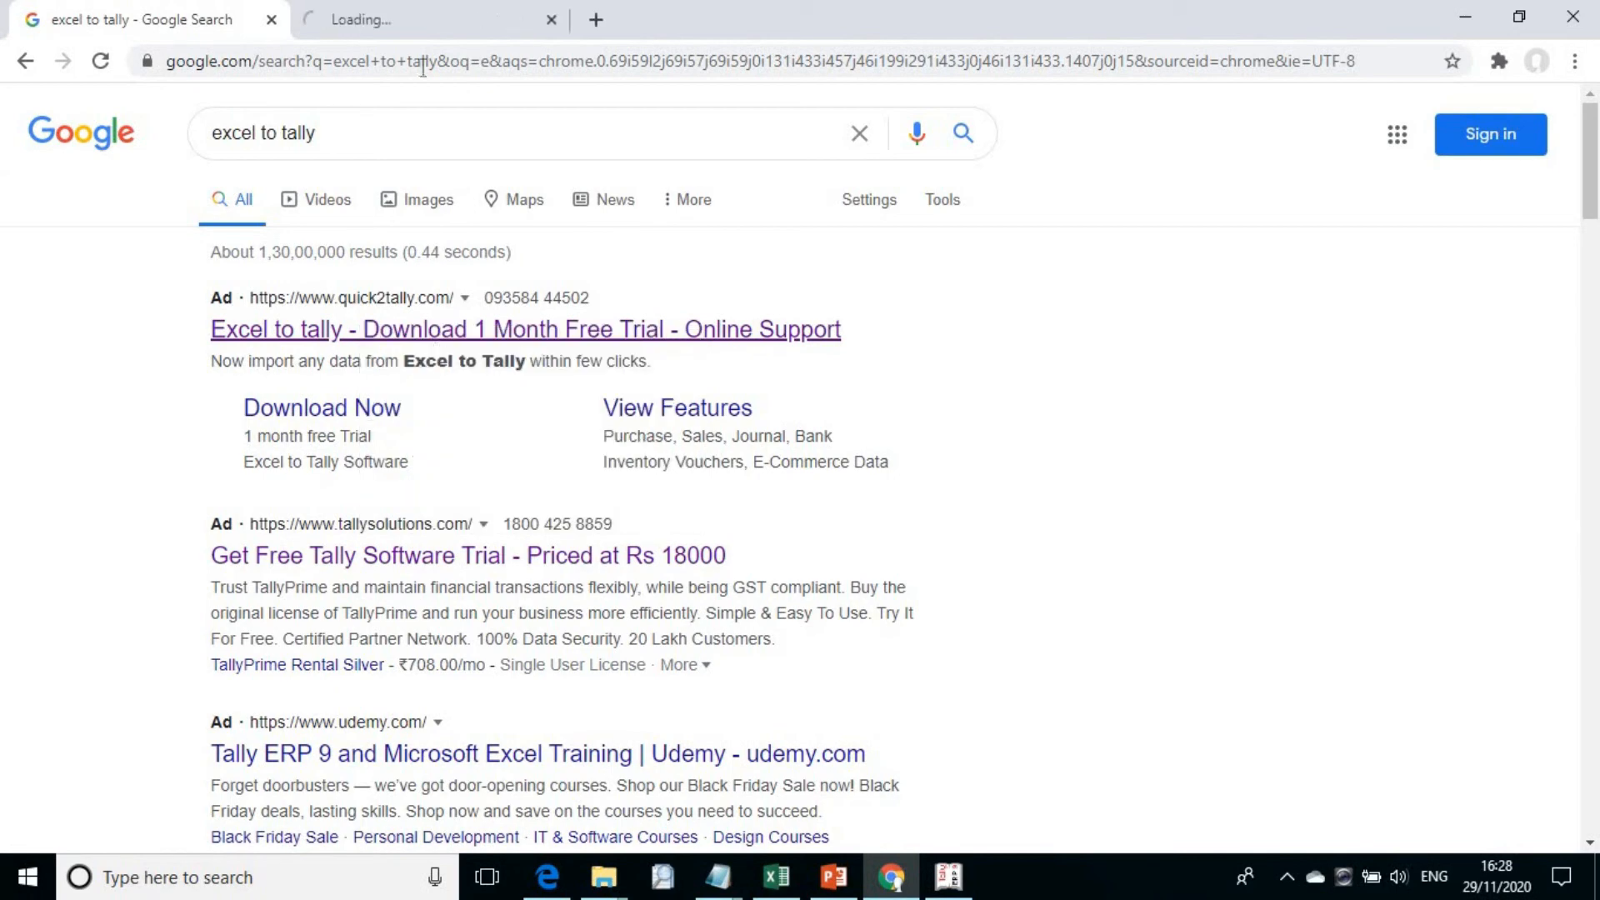
click(422, 10)
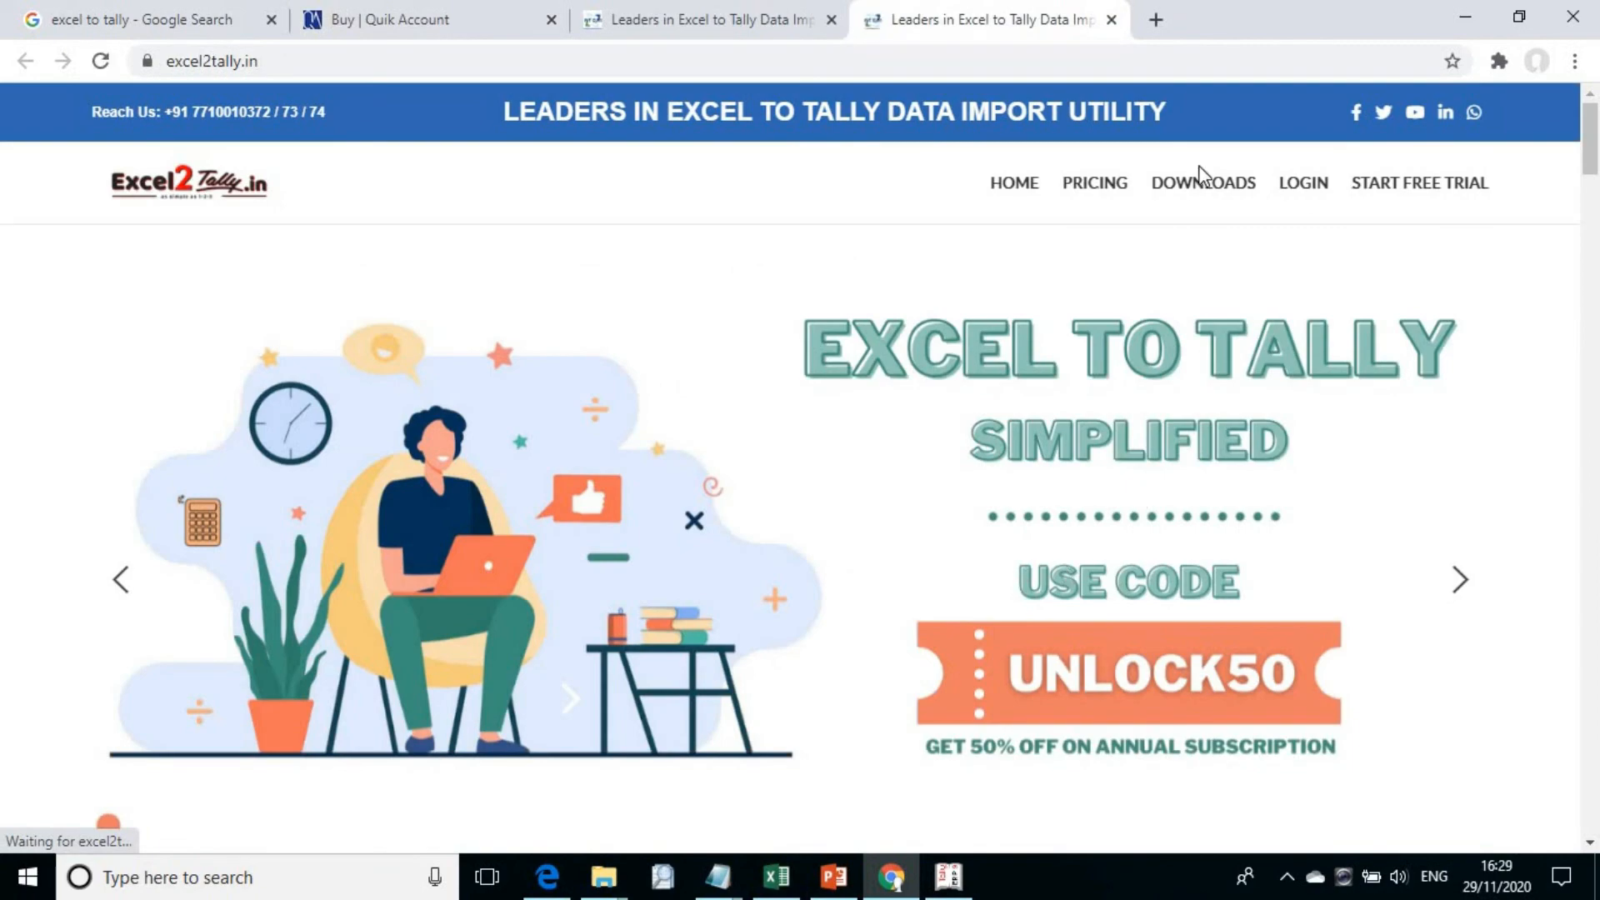
Step: Open the Excel2Tally.in pricing page and examine the monthly and annual plan prices
click(1117, 184)
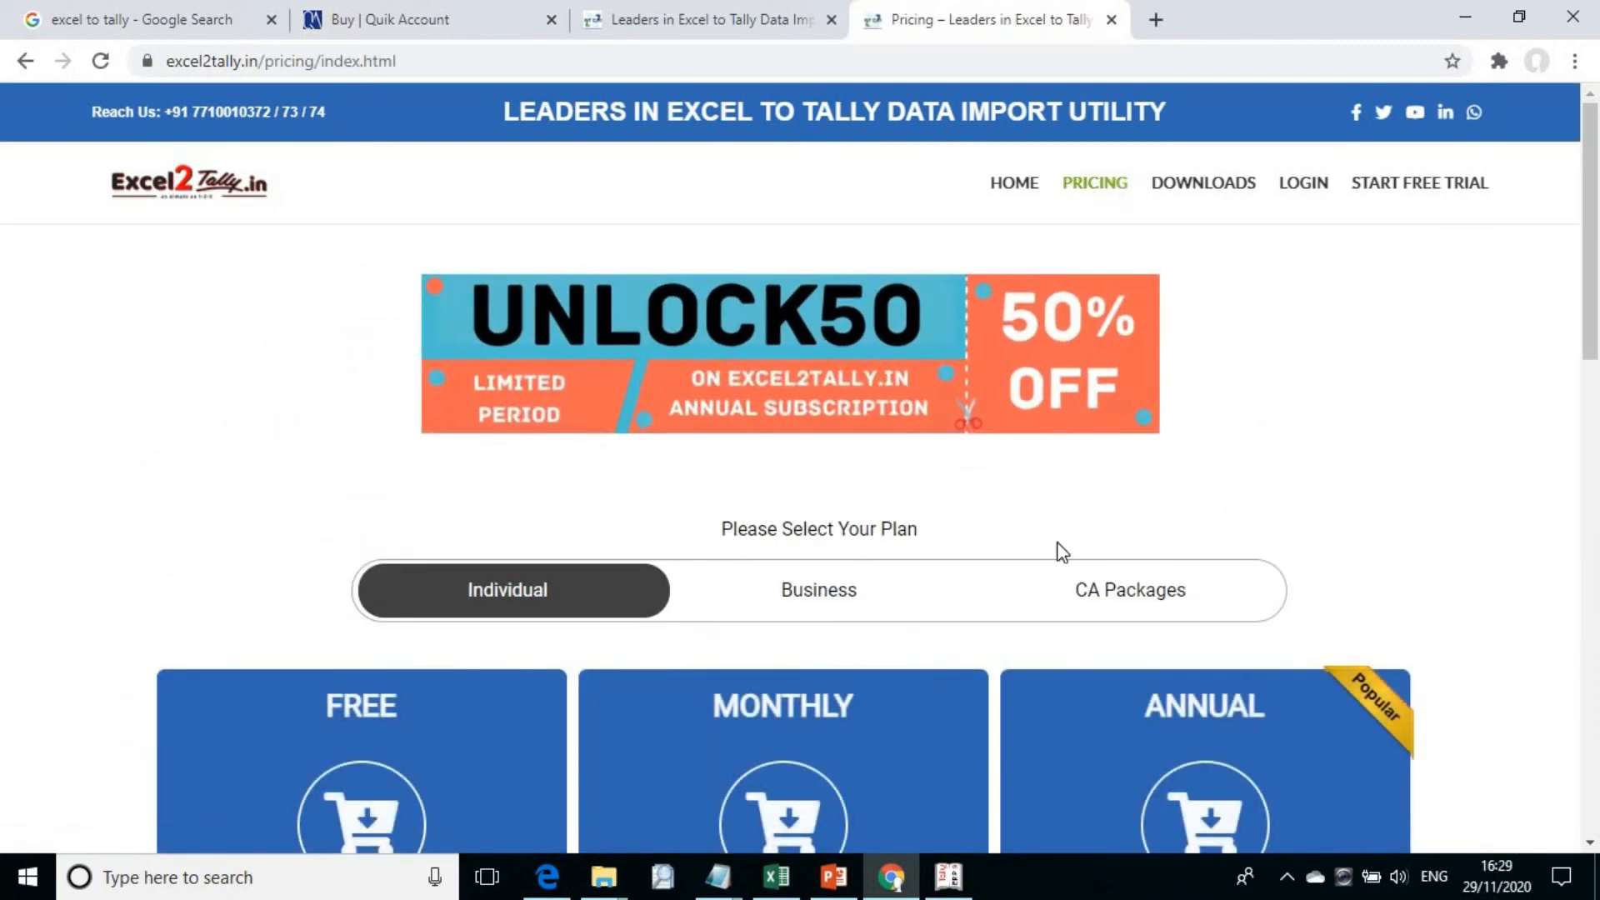
scroll(1060, 550, down, 6)
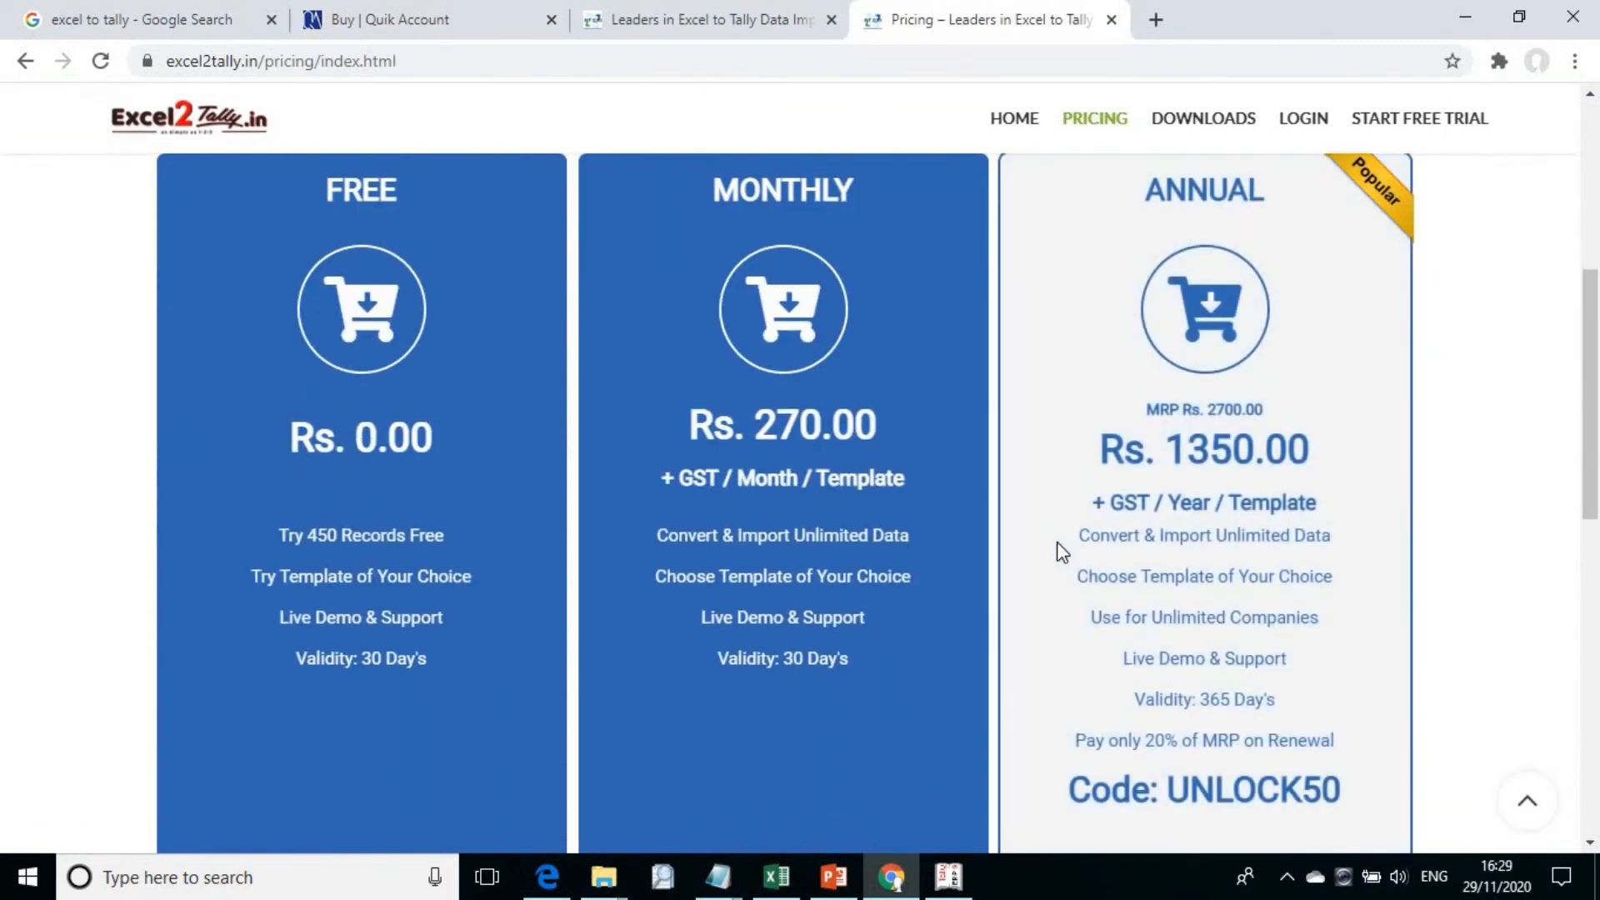
triple_click(1251, 510)
click(1093, 414)
double_click(1093, 413)
click(1093, 413)
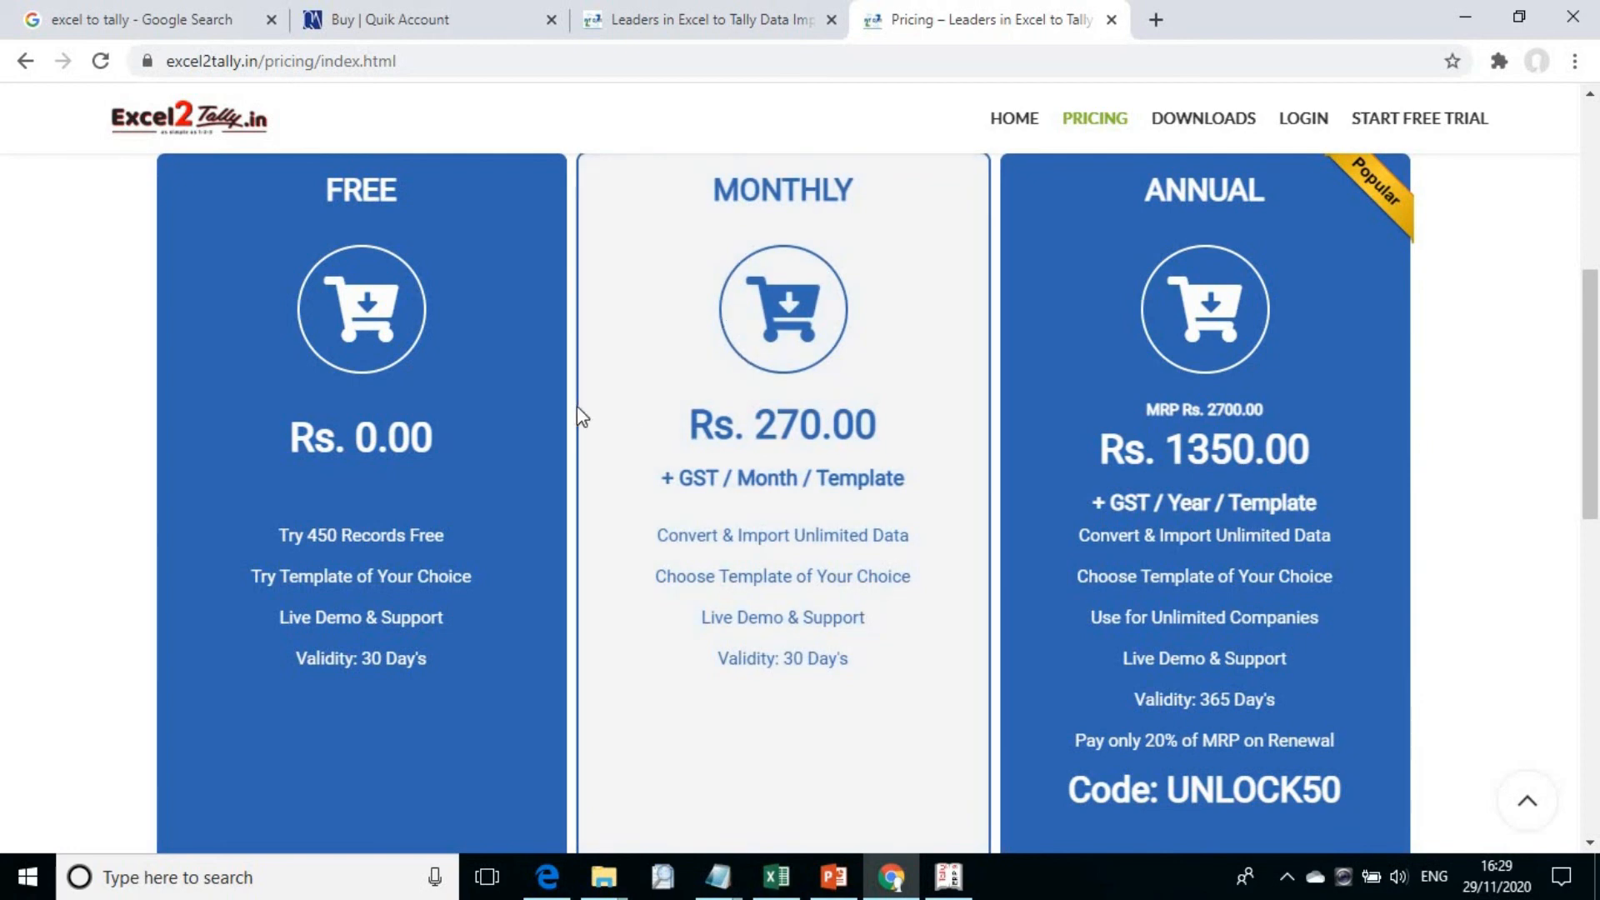